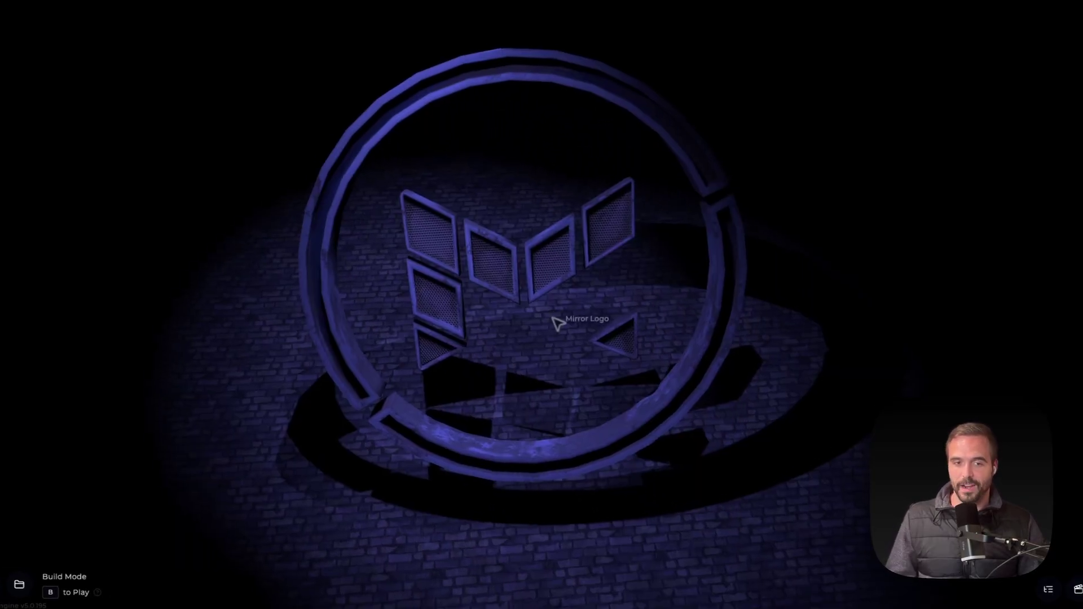
- Select the Mirror Logo in the scene and attach the available MirrorLogo script to it
left_click(553, 317)
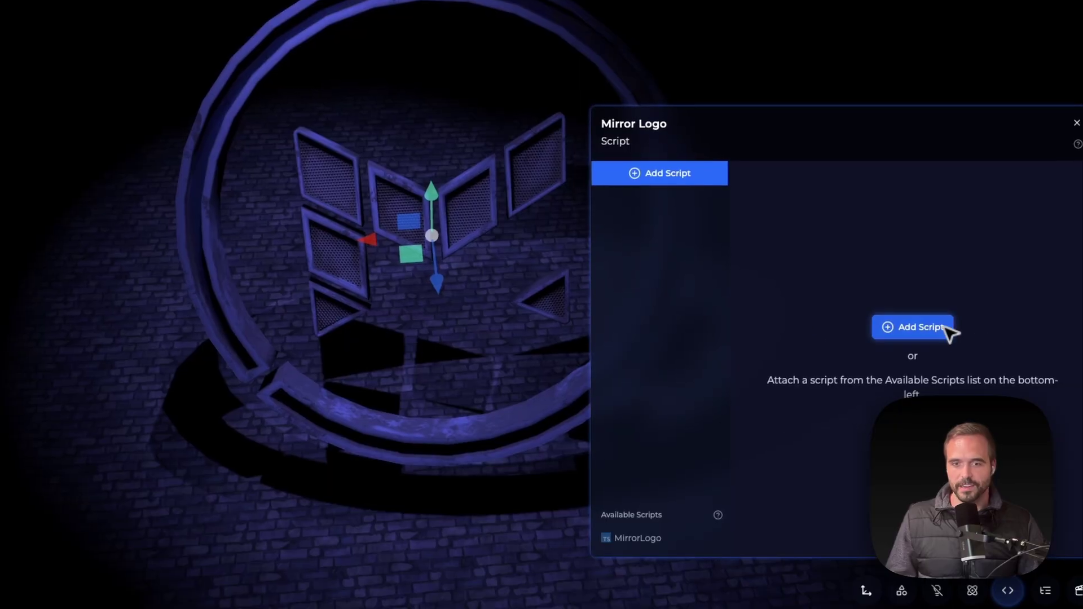
left_click(690, 551)
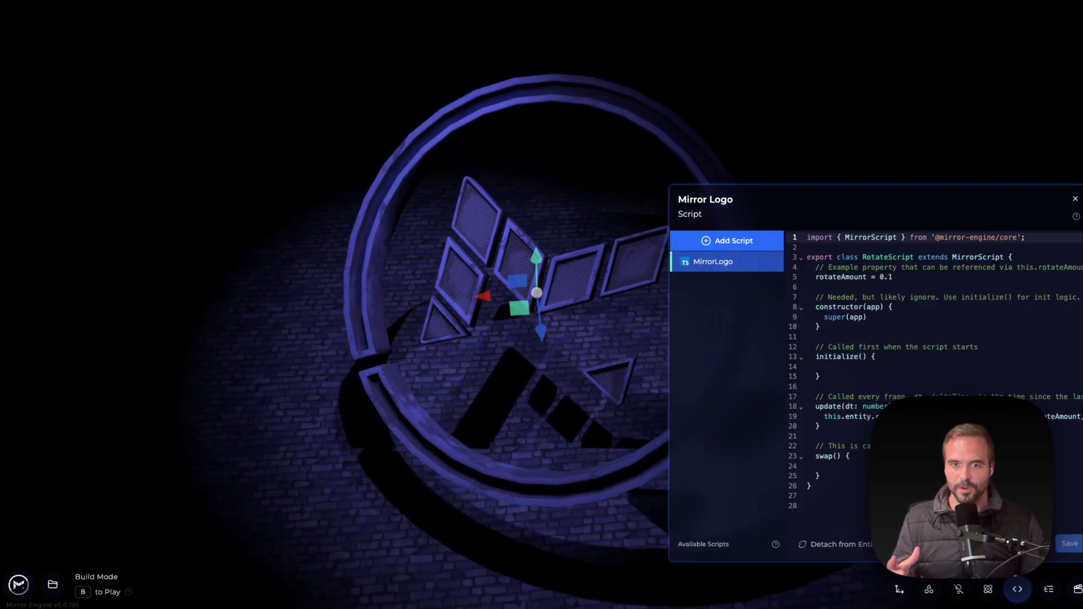
- Set rotateAmount to 0.5 in the MirrorLogo script, save the script, and return the value to 0.1
left_click(966, 284)
left_click(945, 276)
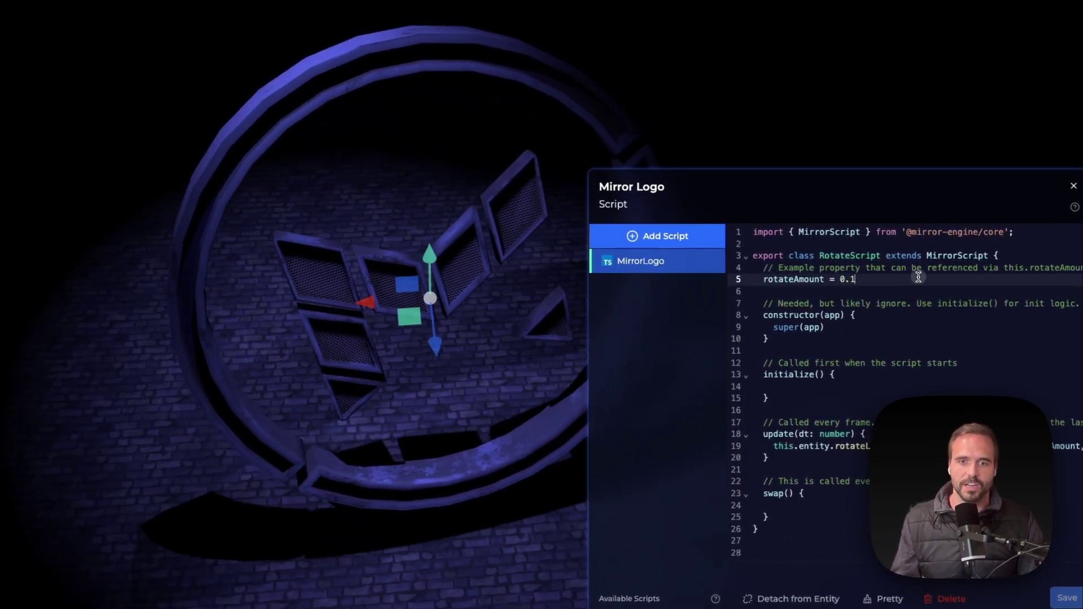
key("BackSpace")
type("5")
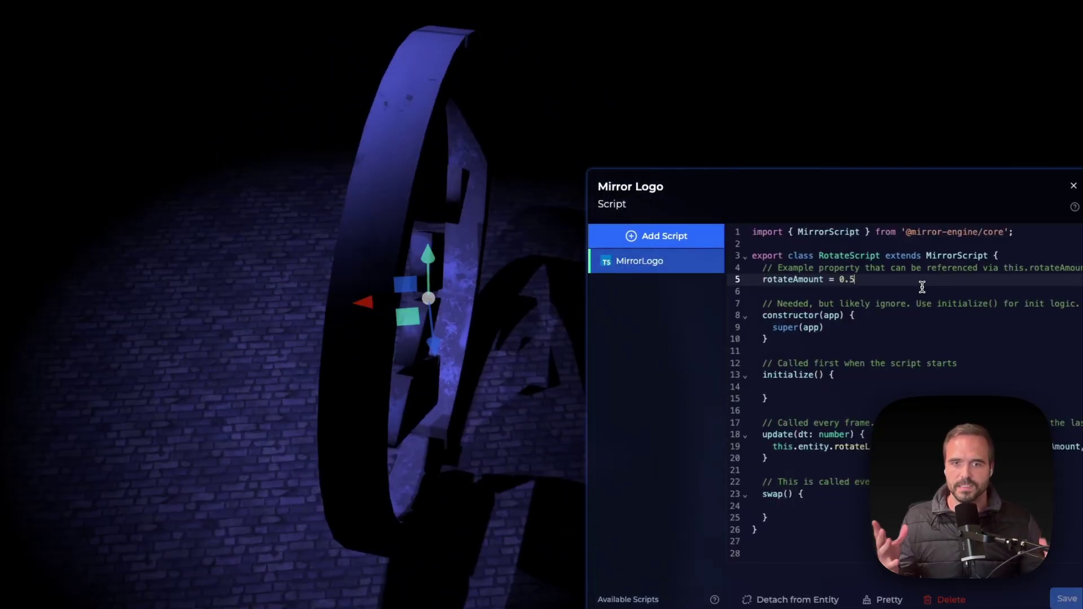
key("ctrl+s")
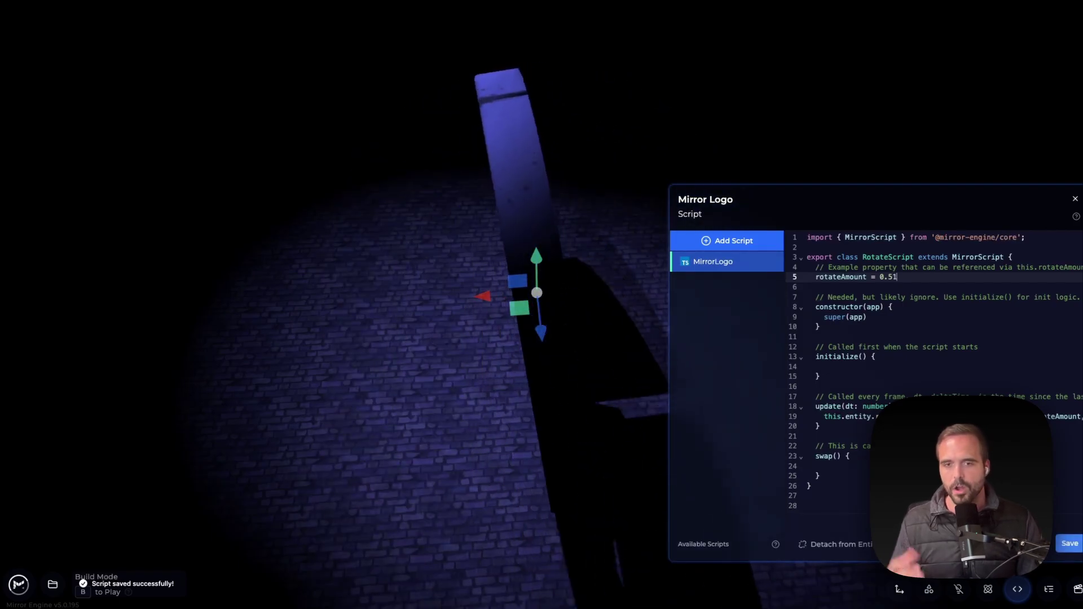
type("1")
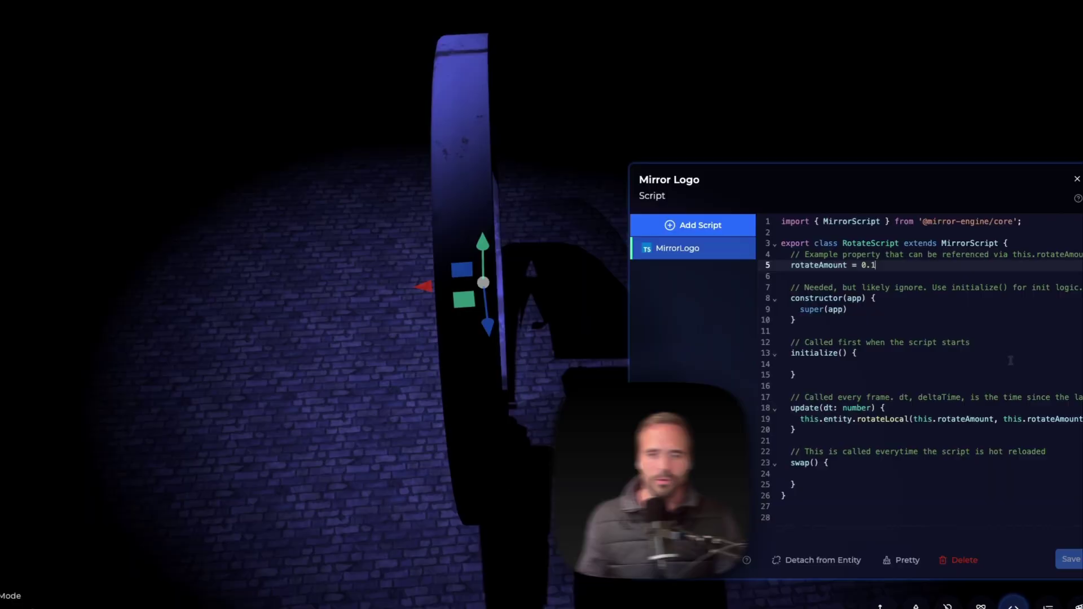
- Review the initialize and update functions, the rotateAmount property and the rotateLocal call in the MirrorLogo script
left_click(1015, 366)
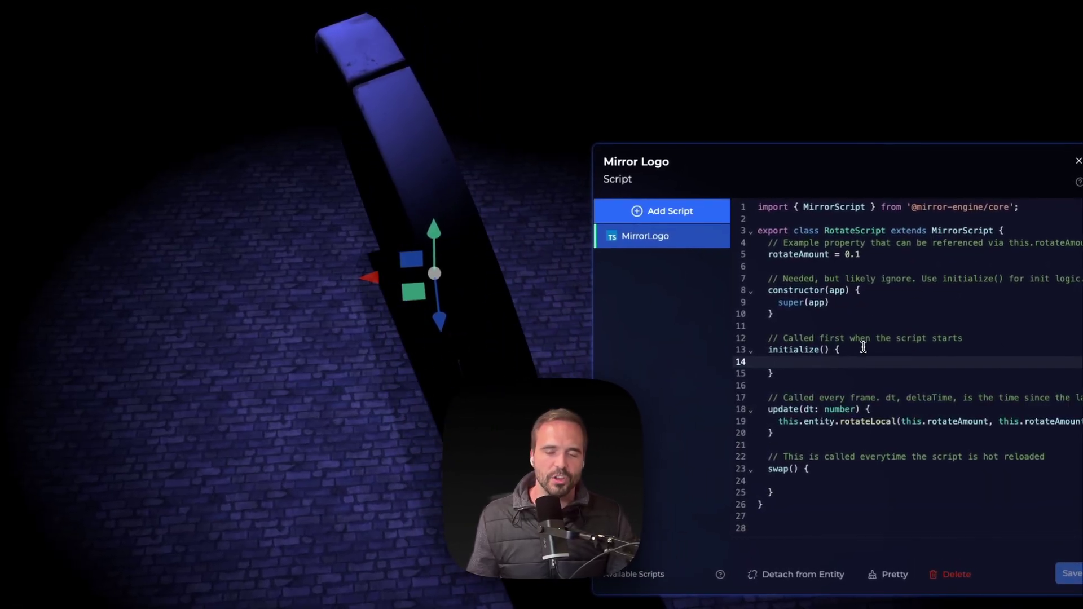
left_click_drag(818, 386, 750, 339)
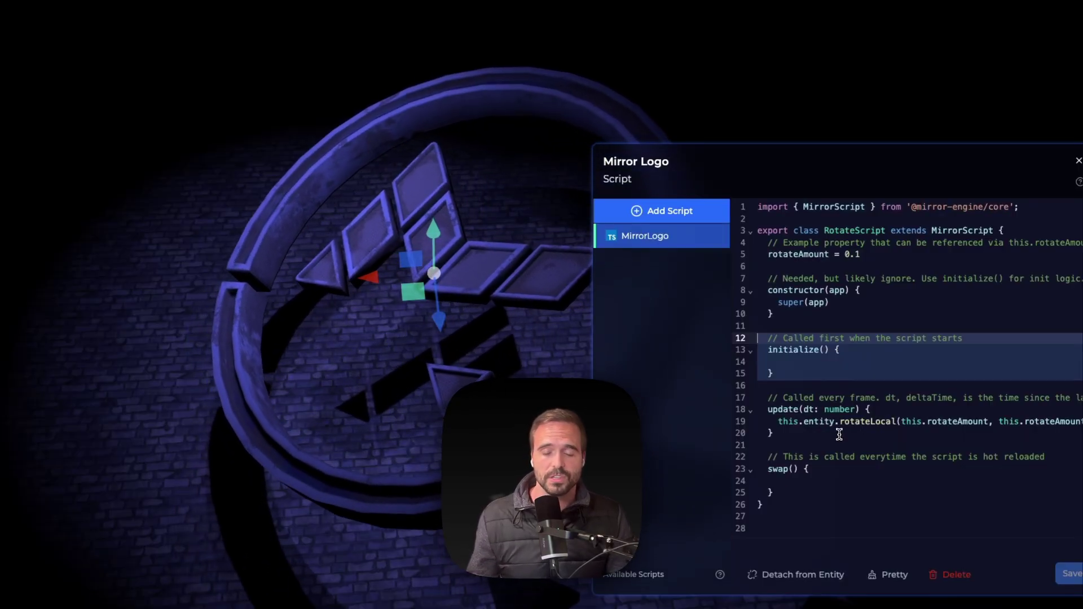
left_click_drag(801, 446, 758, 398)
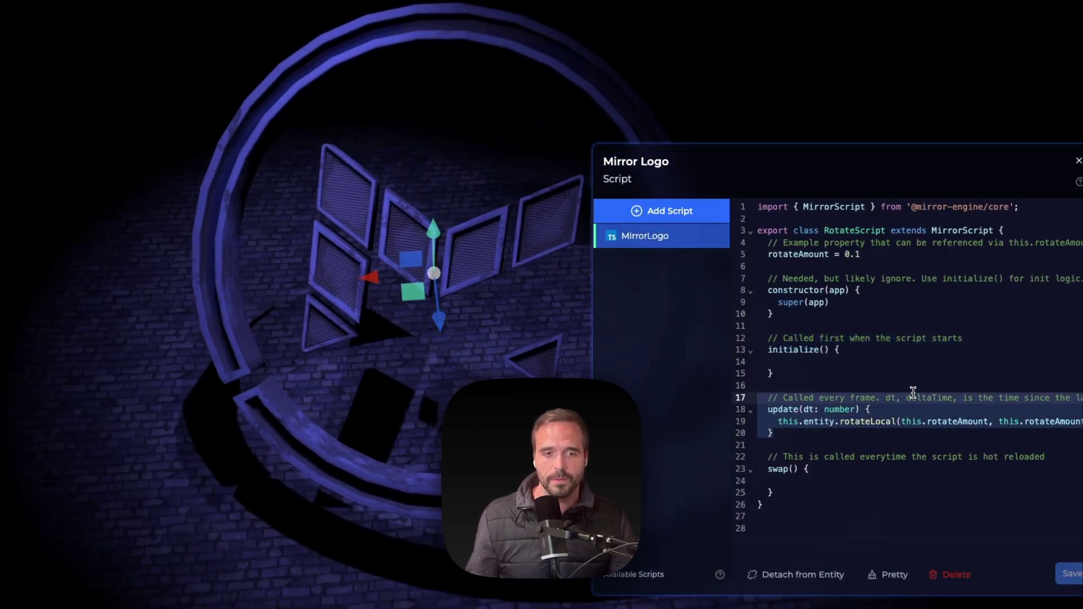
left_click(914, 393)
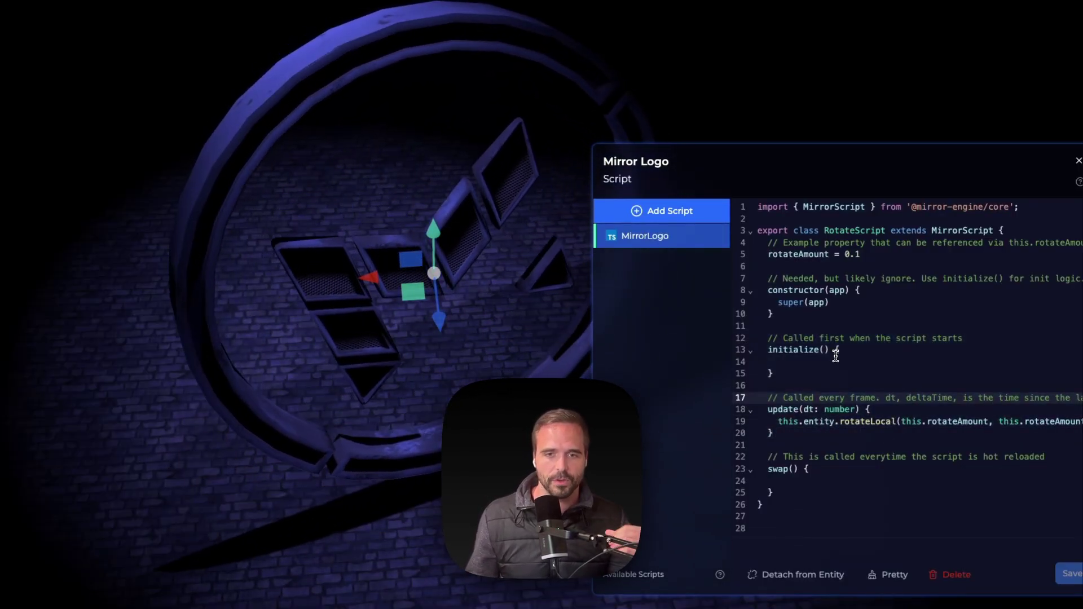
left_click(795, 254)
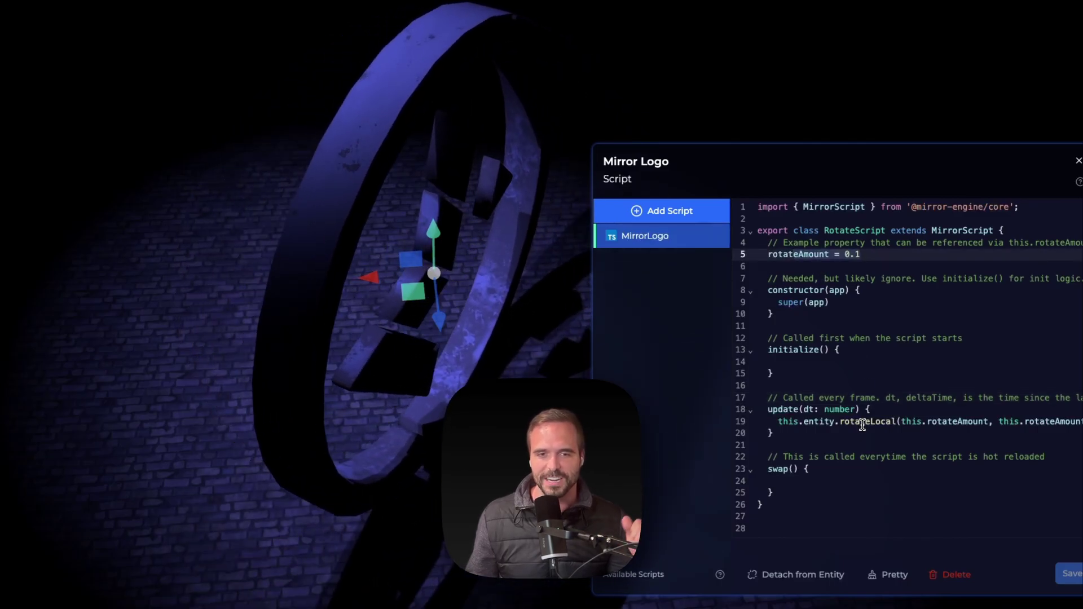
left_click(916, 413)
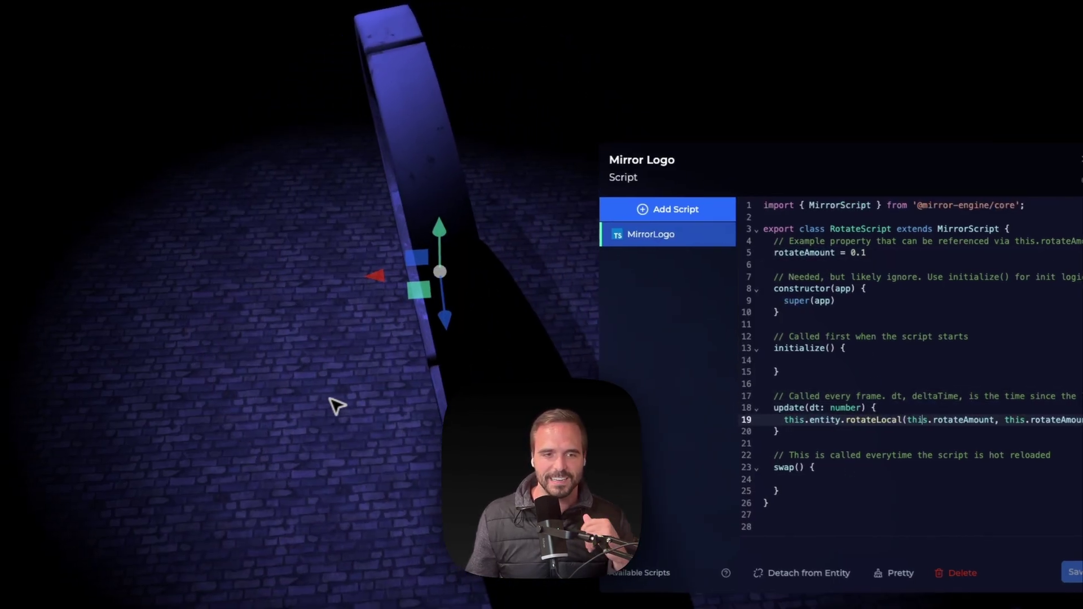
- Add a new box entity on the brick floor beside the logo and create a new script on it
left_click(337, 407)
right_click(253, 387)
left_click(257, 340)
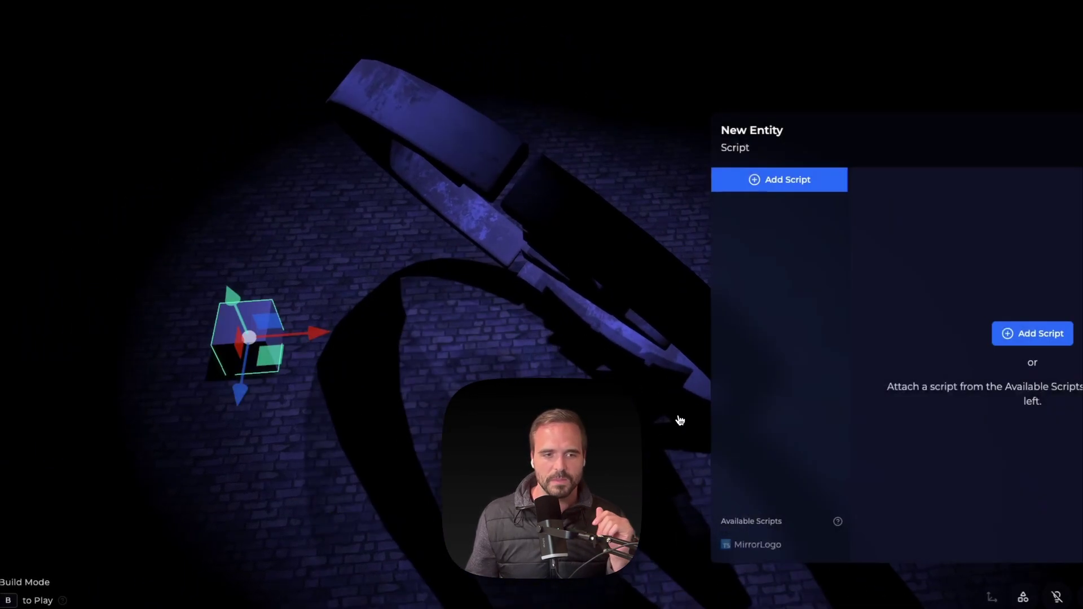
left_click(959, 326)
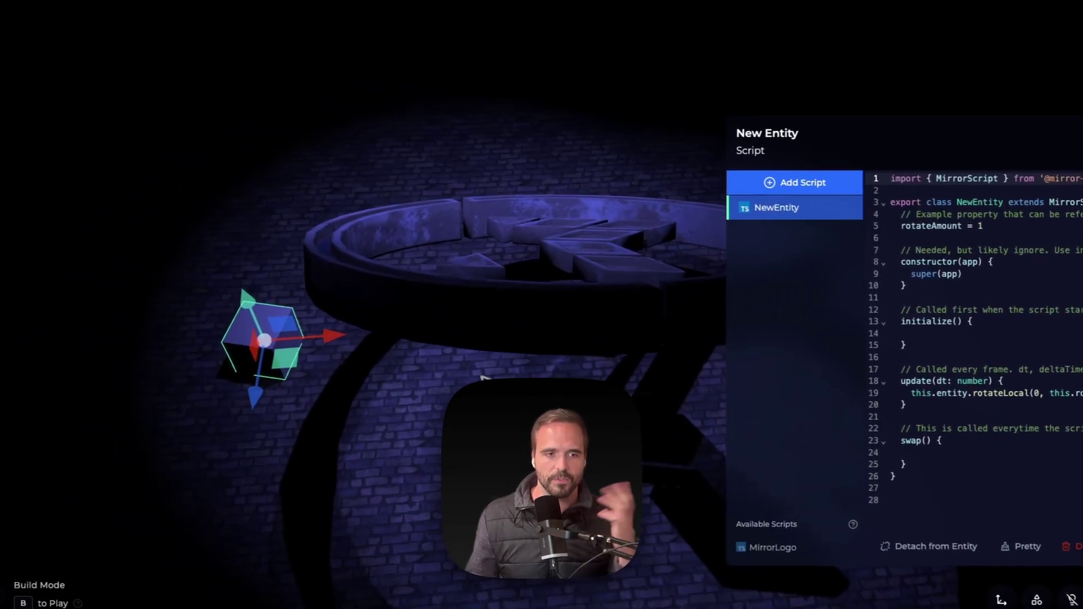
- Add a second box entity next to the first one and create its own new script
left_click(184, 412)
right_click(169, 406)
left_click(331, 388)
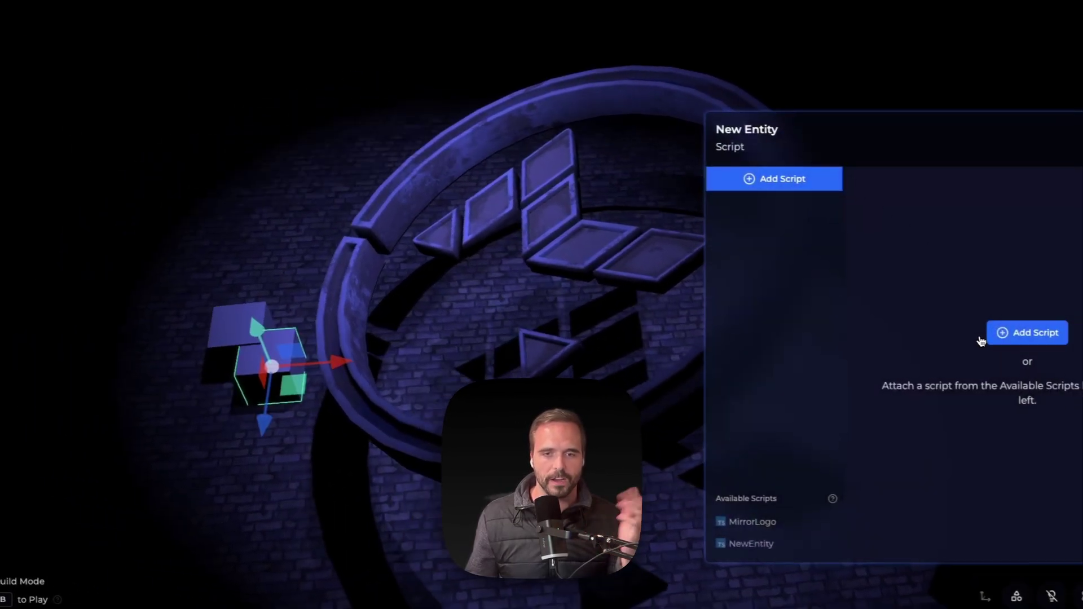
left_click(954, 325)
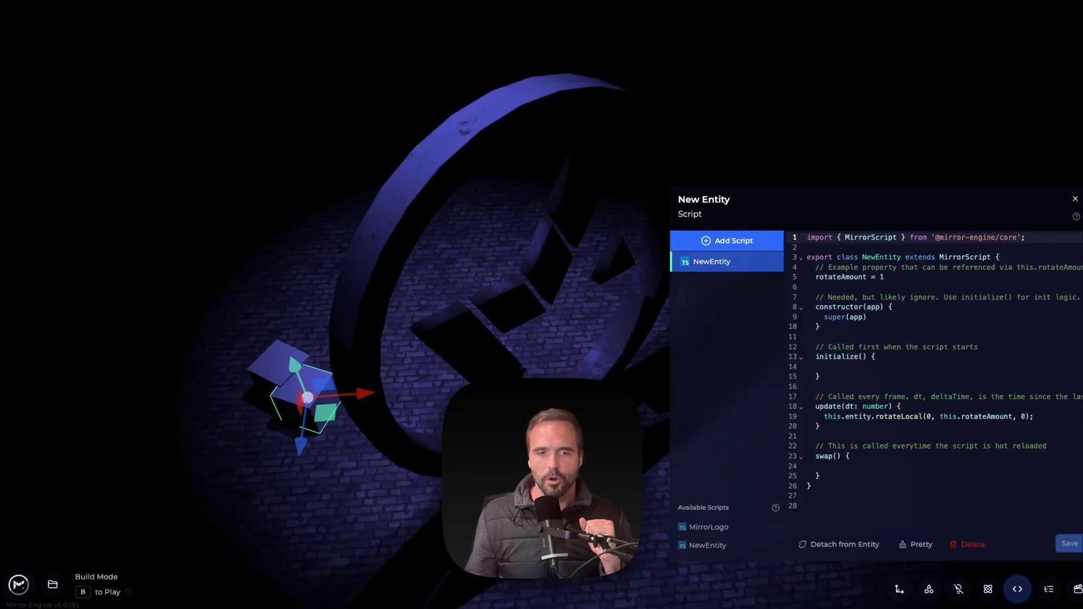
- Delete the first box entity from the scene and confirm the deletion
left_click(151, 527)
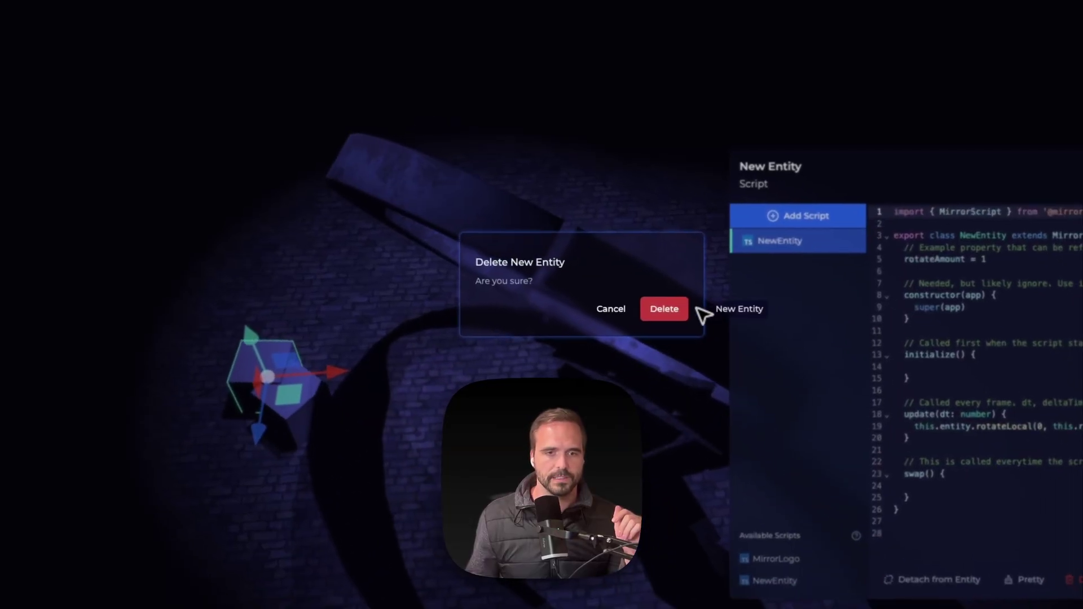
left_click(664, 309)
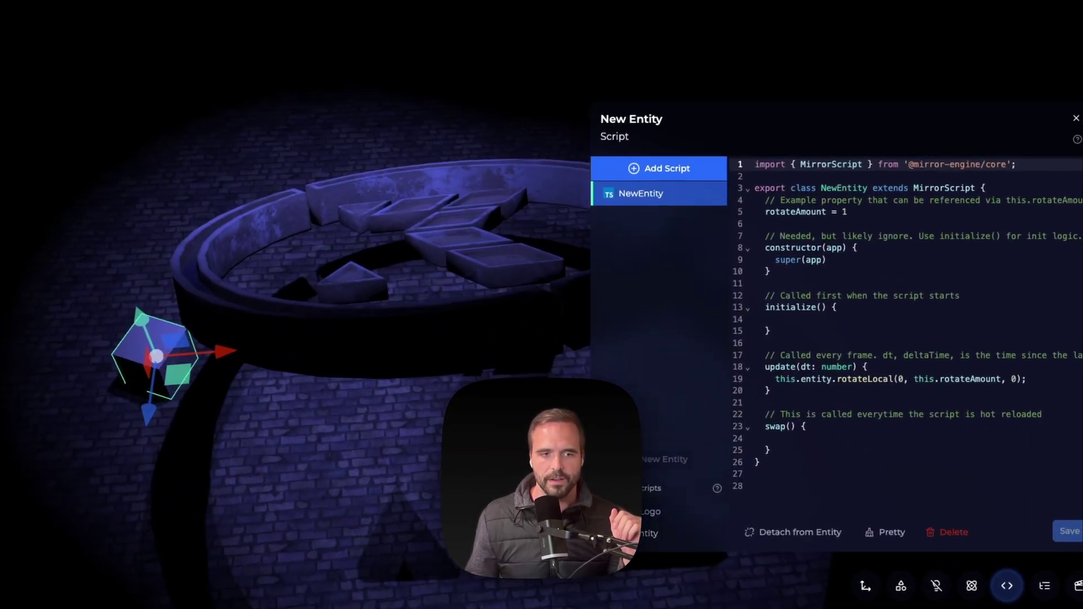
- Detach the NewEntity script from the remaining box, attach the MirrorLogo script in its place, and deselect the box
left_click(853, 549)
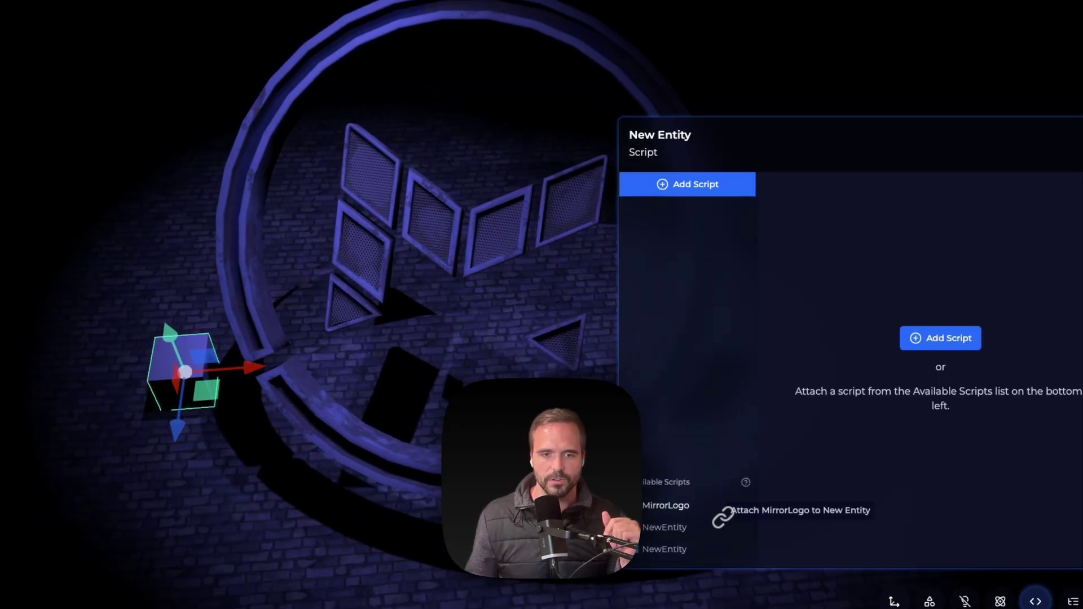
left_click(713, 524)
left_click(114, 487)
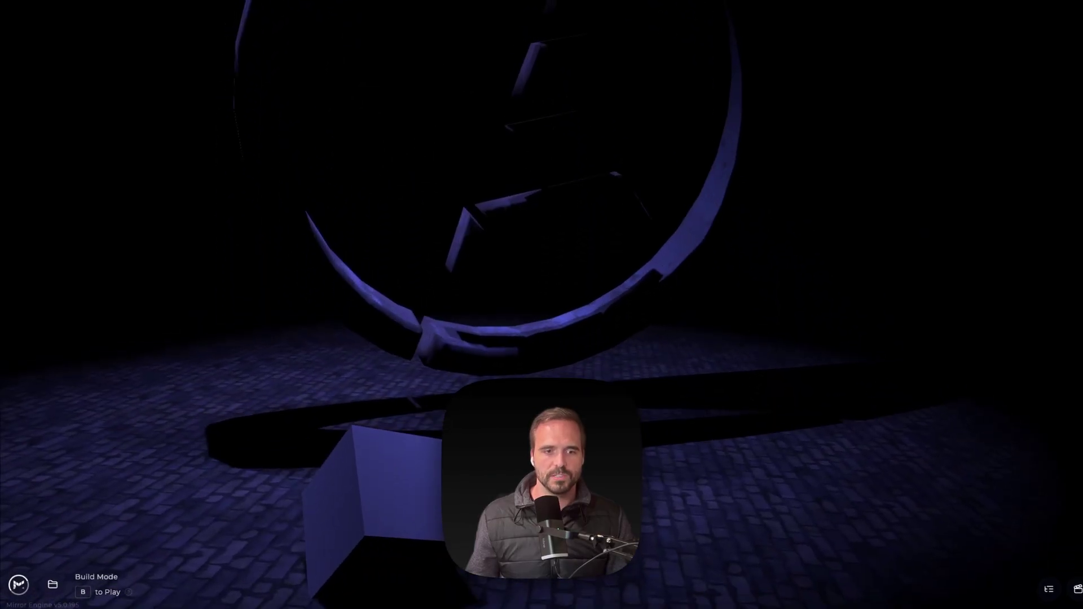
- Select the box, set rotateAmount to 1 in its MirrorLogo script, and save the script
left_click(377, 469)
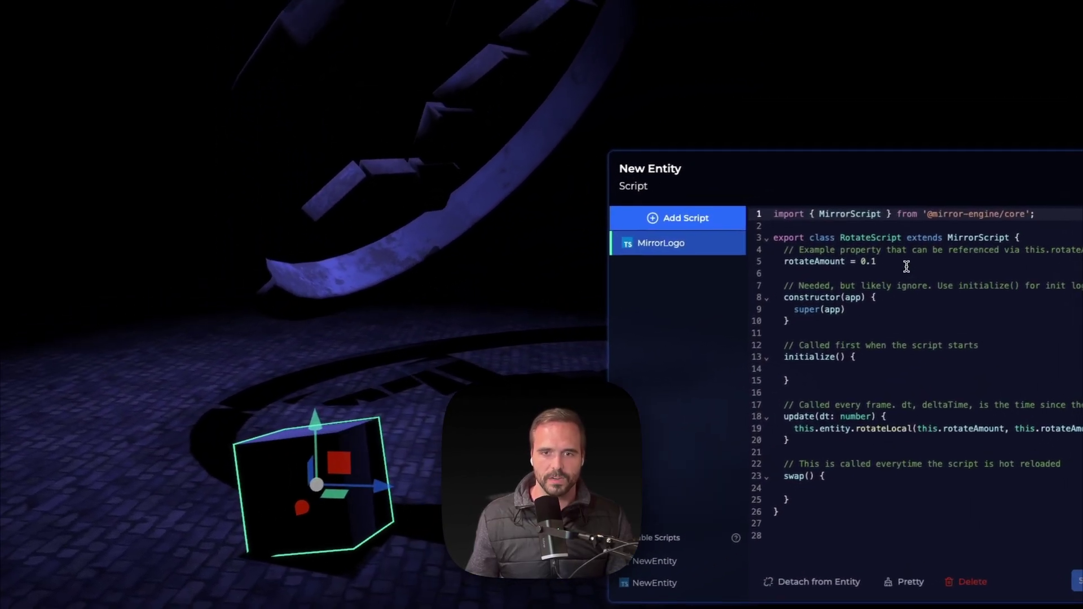
left_click(884, 274)
type("1")
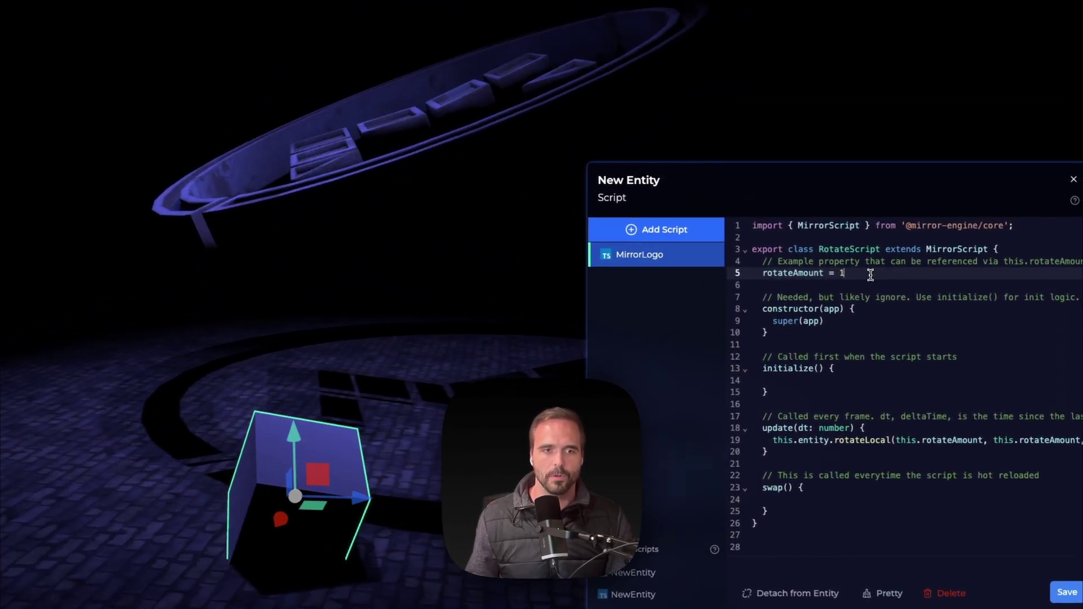
key("ctrl+s")
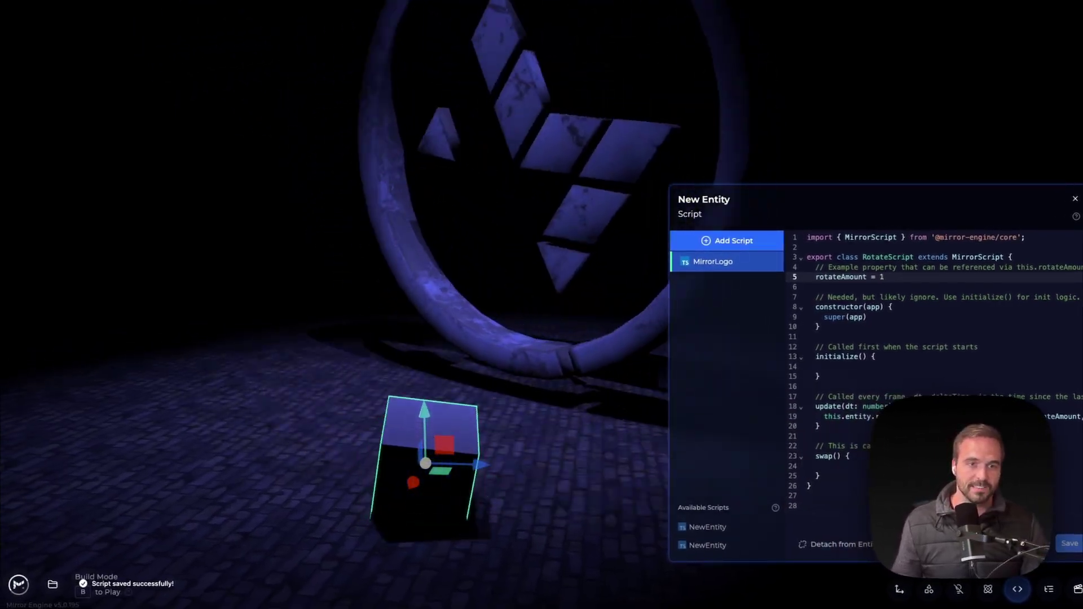
- Set rotateAmount to .1 in the box's MirrorLogo script and close the script editor
type(".1")
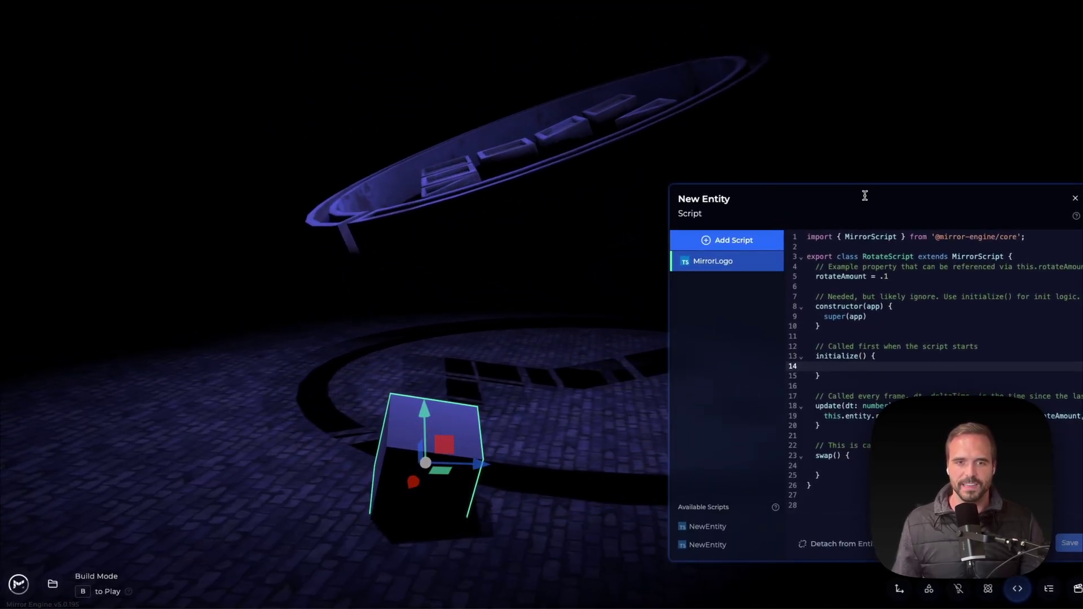
left_click(1076, 198)
left_click(958, 260)
right_click_drag(959, 260, 959, 267)
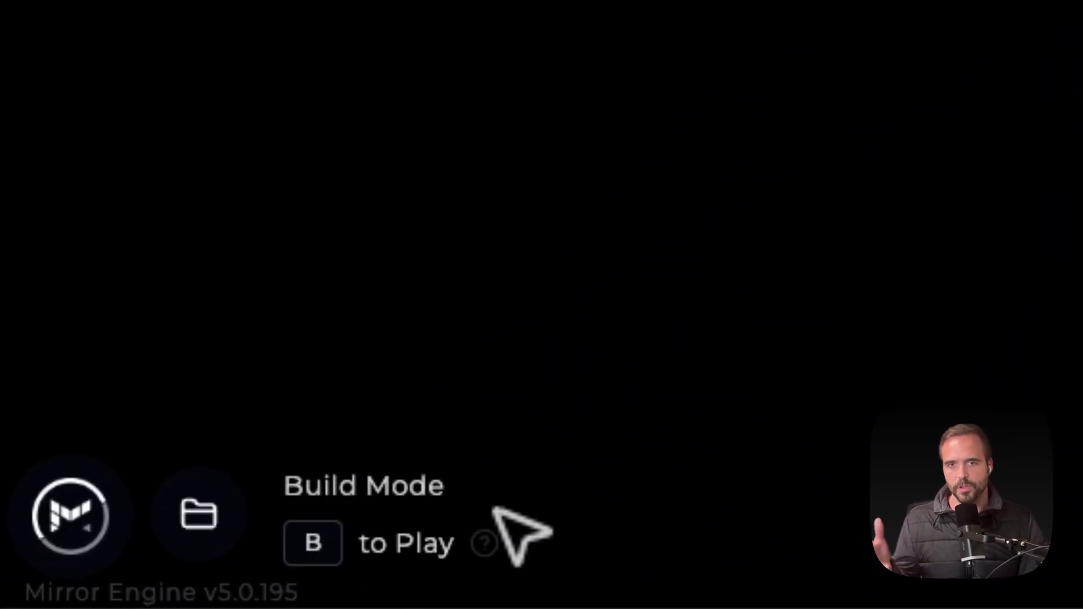
- Enter Play Mode and move around the scene to view the box and logo up close
key("b")
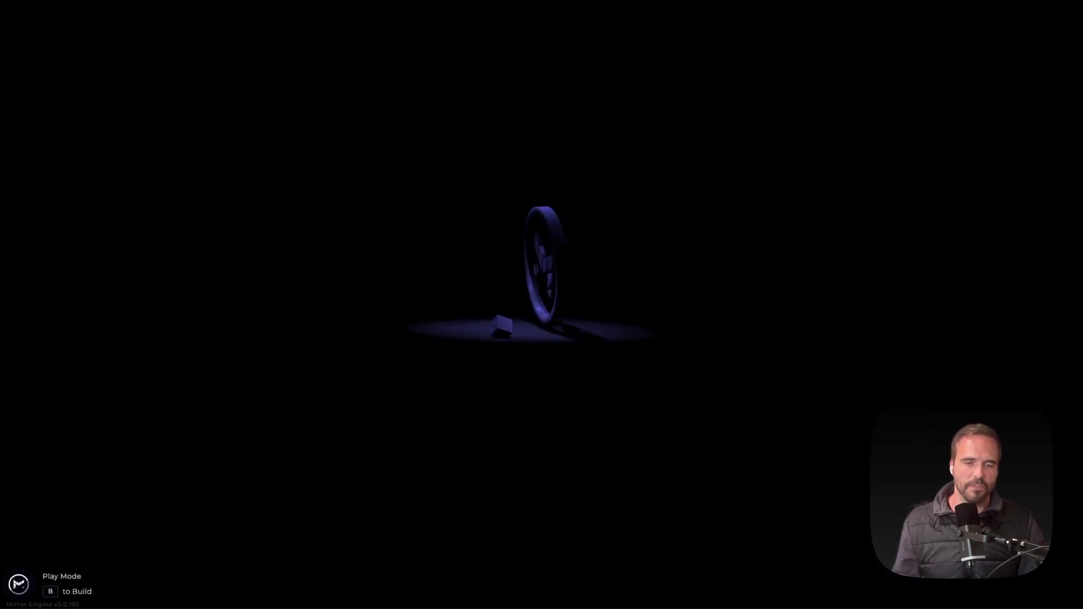
key("w")
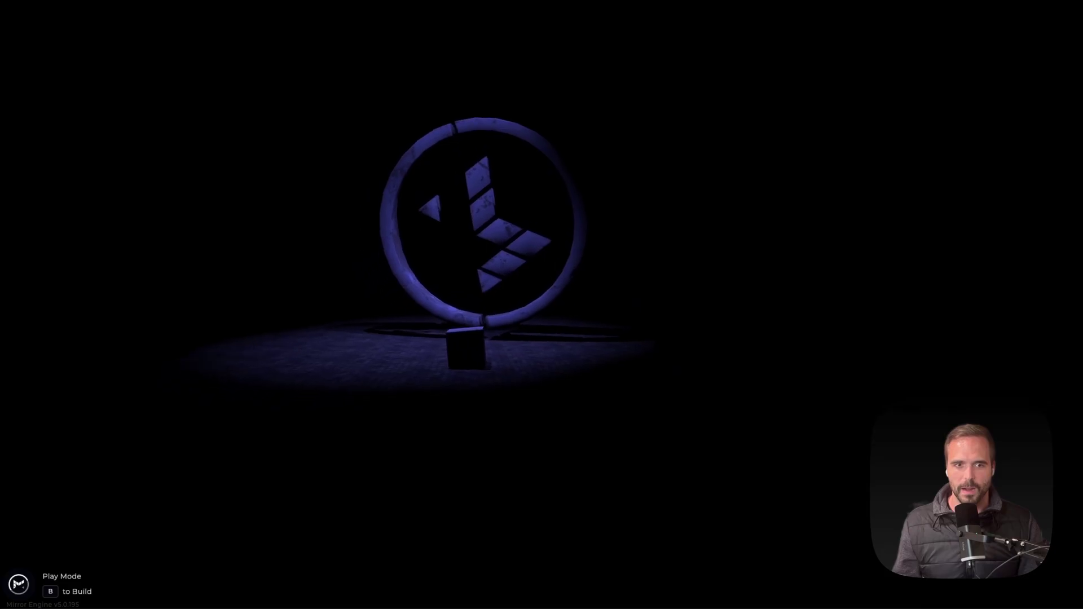
key("w")
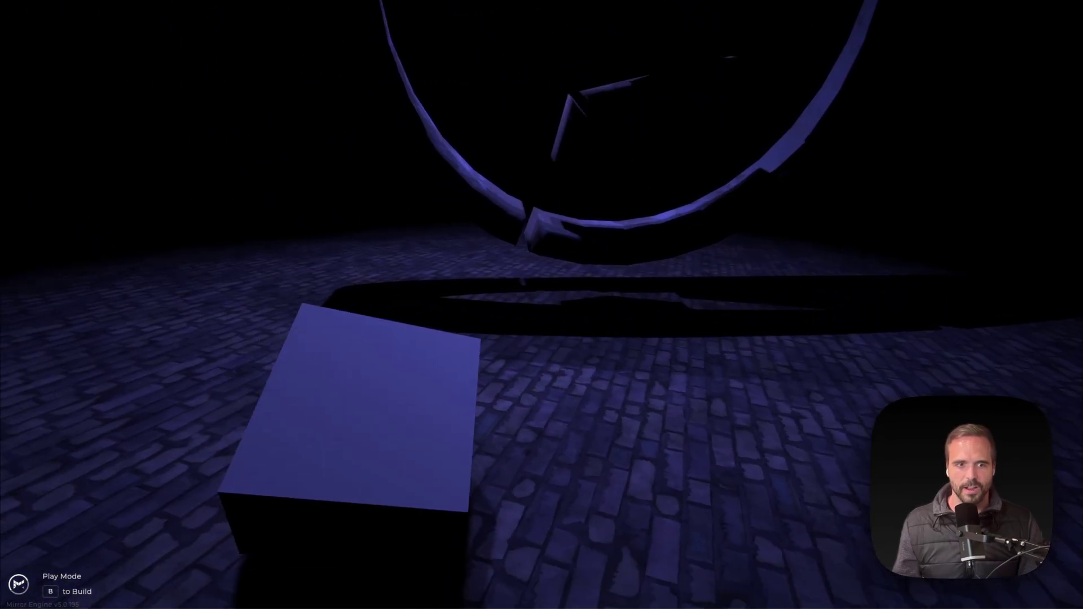
key("w")
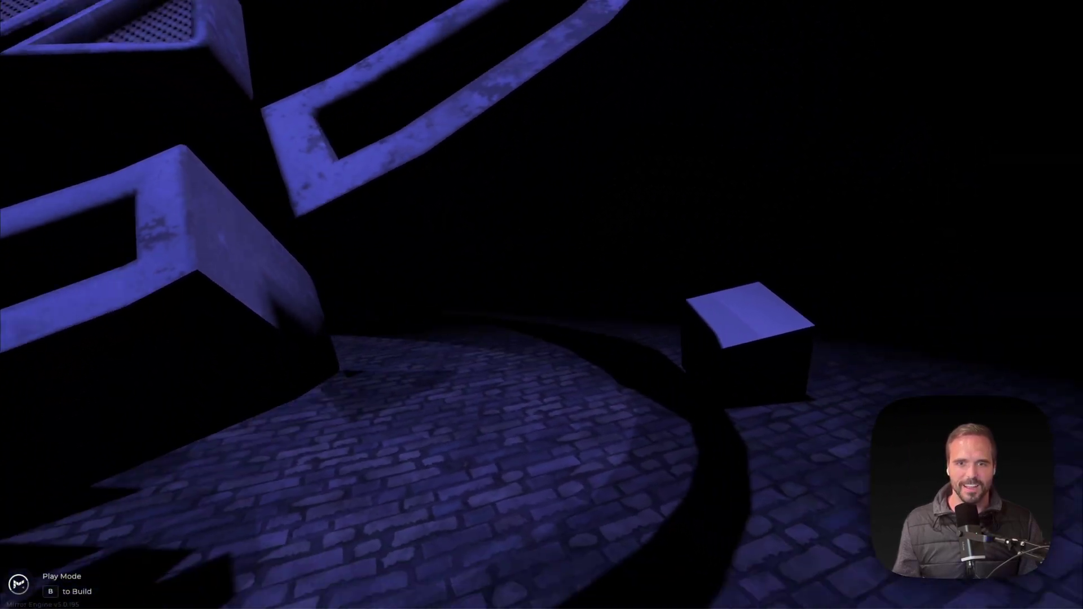
key("s")
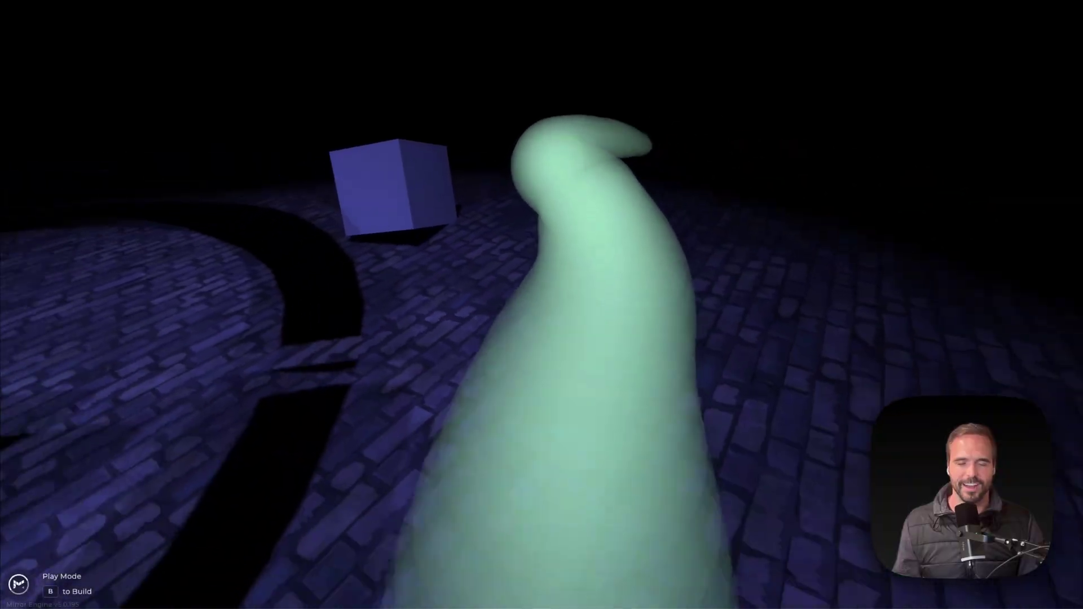
key("w")
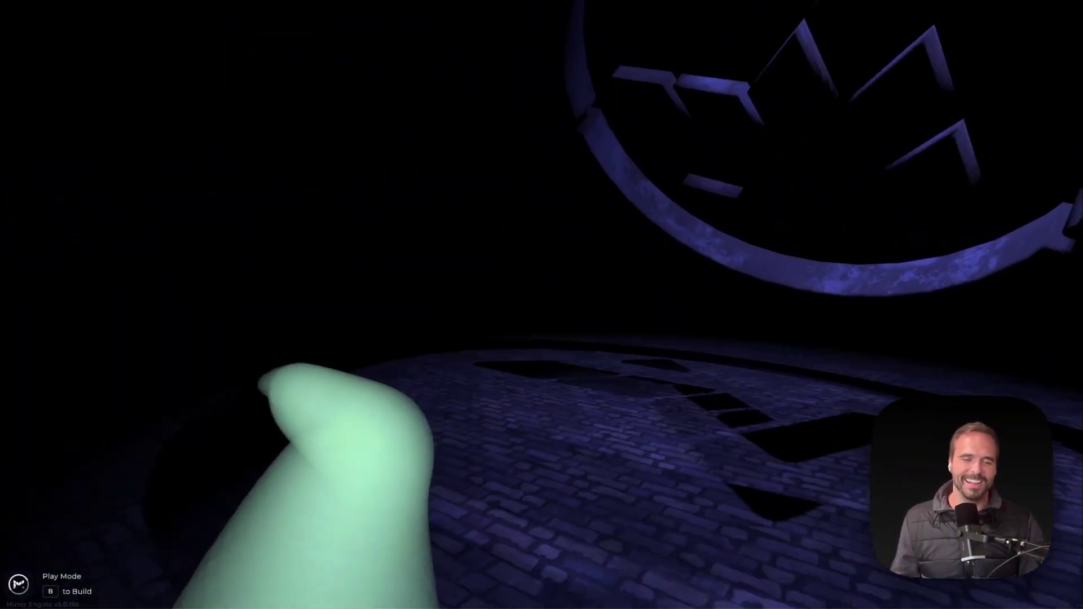
key("d")
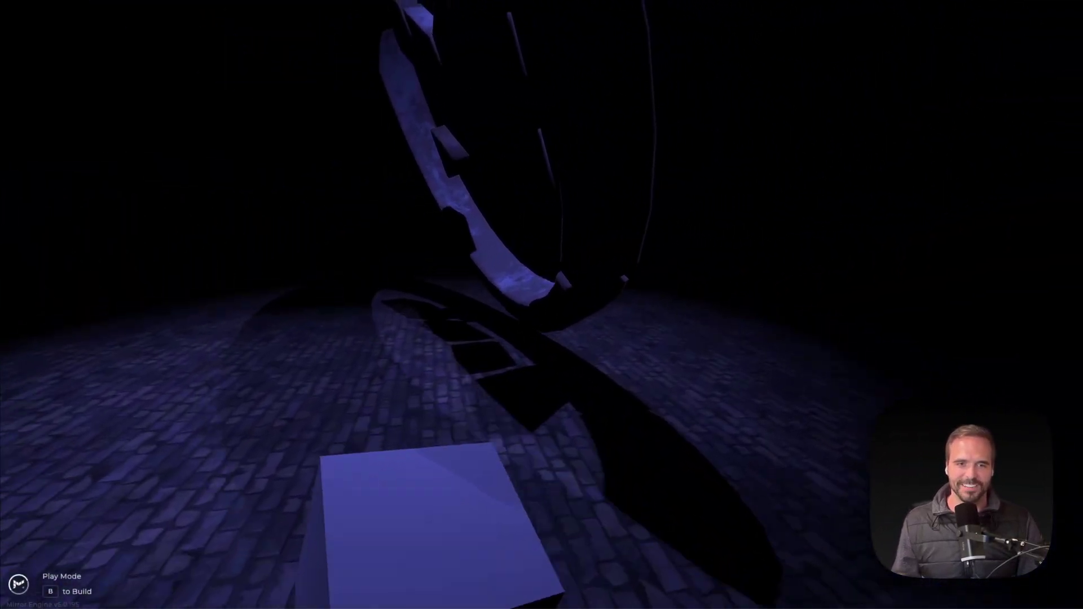
key("s")
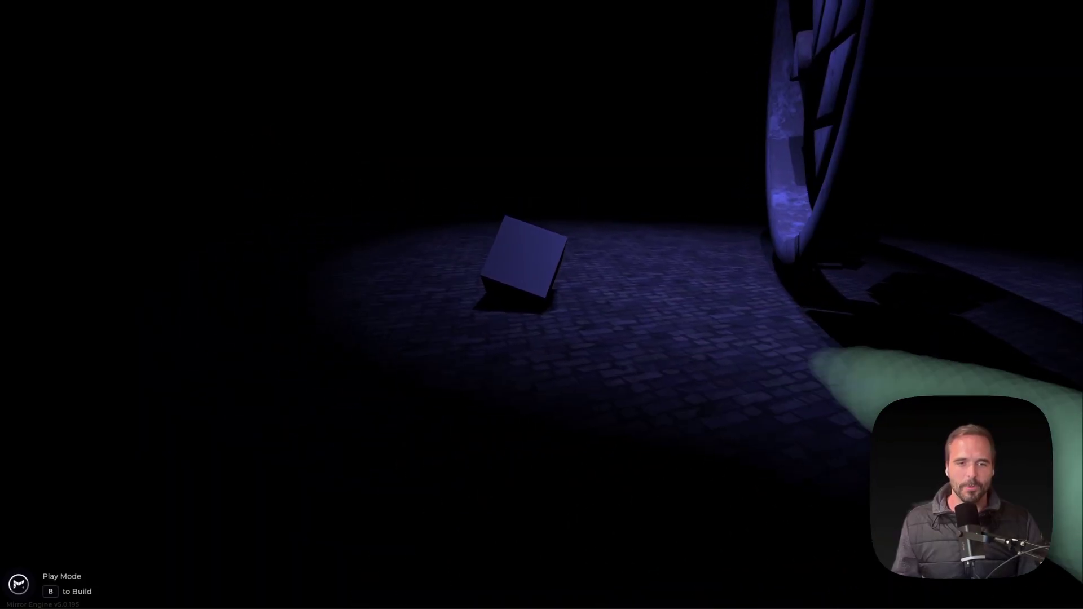
- Return to Build Mode and view the box, the logo and the other player's avatar from a distance
key("b")
key("a")
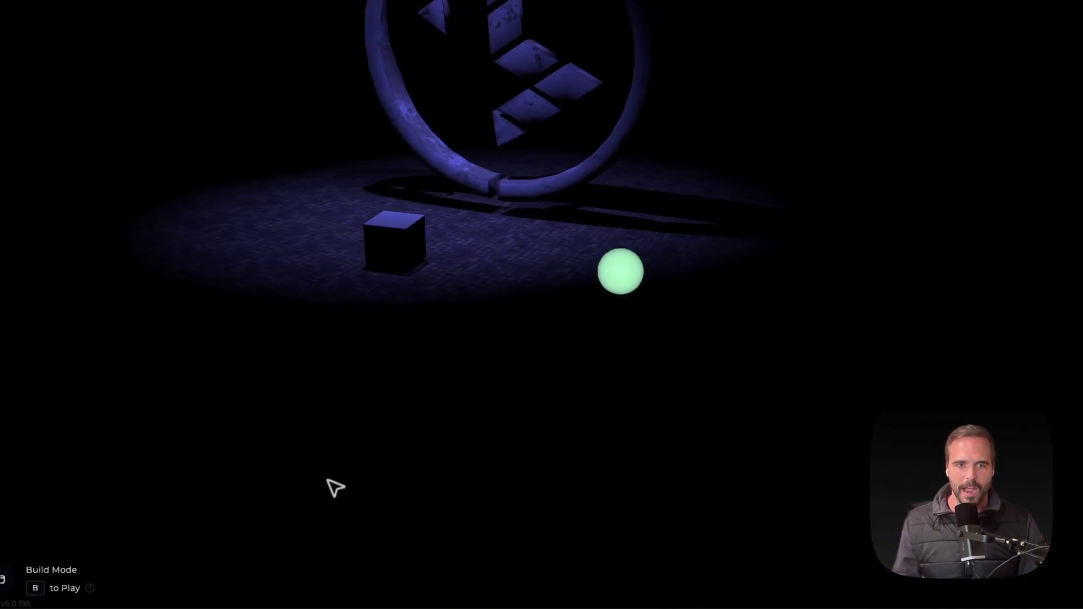
key("d")
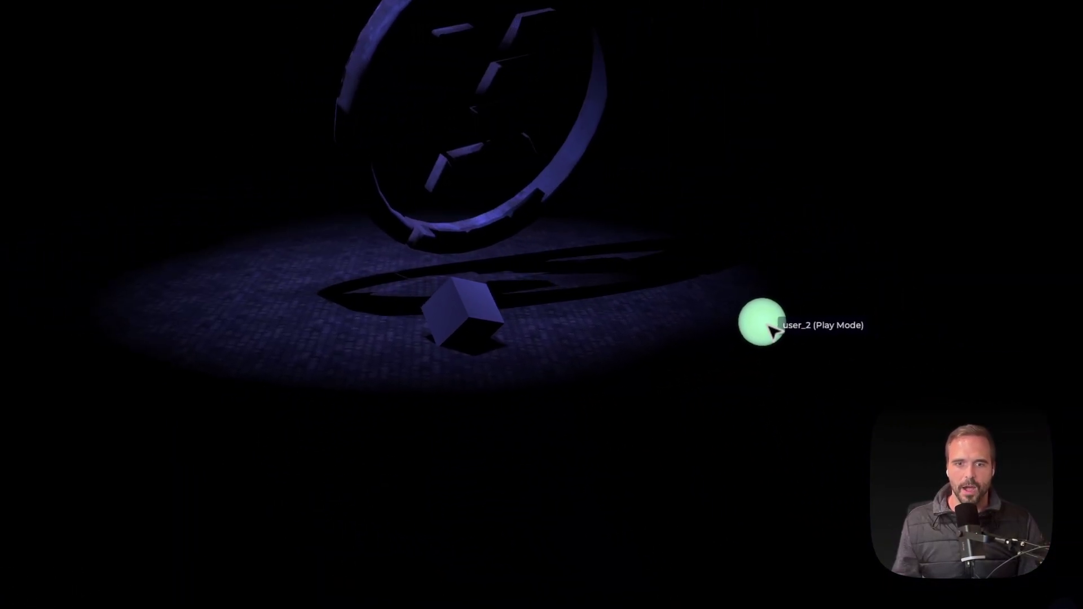
- Switch between Build and Play Mode to view the scene, and select the rotating box beside the logo
key("d")
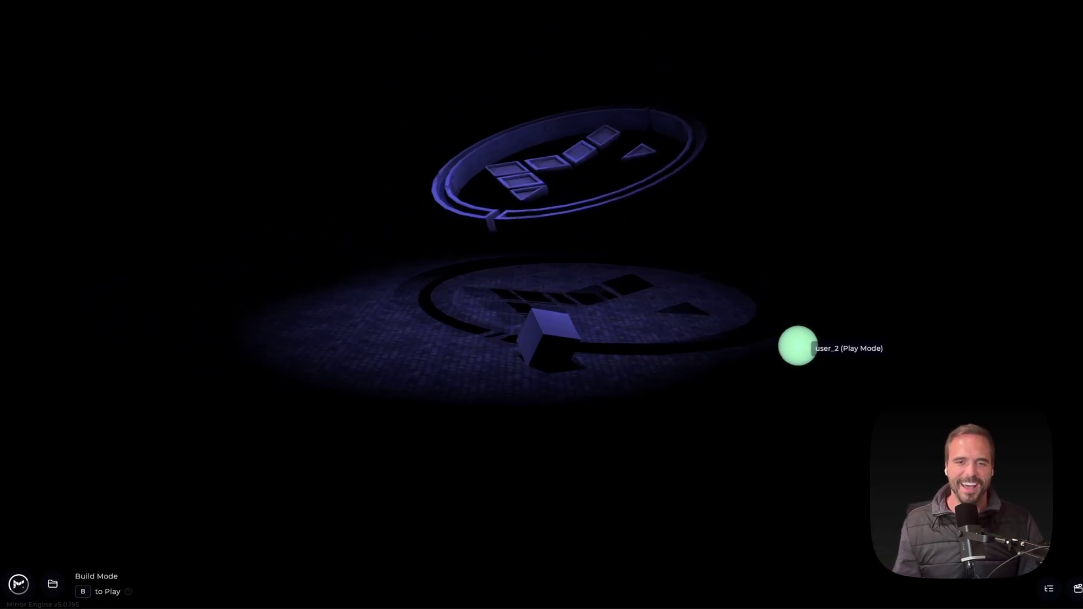
key("b")
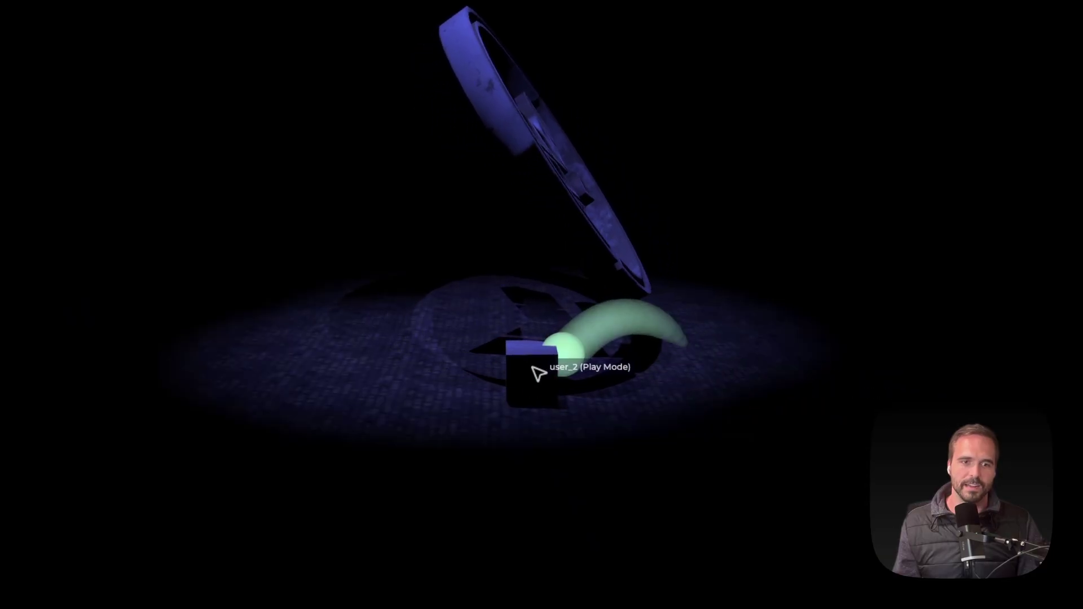
left_click(536, 369)
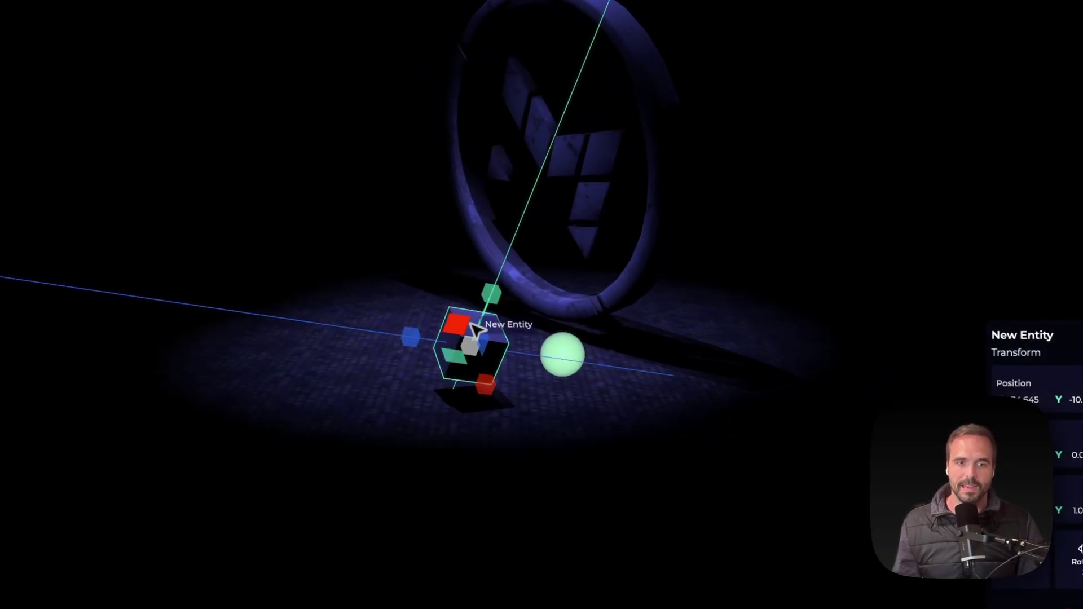
key("b")
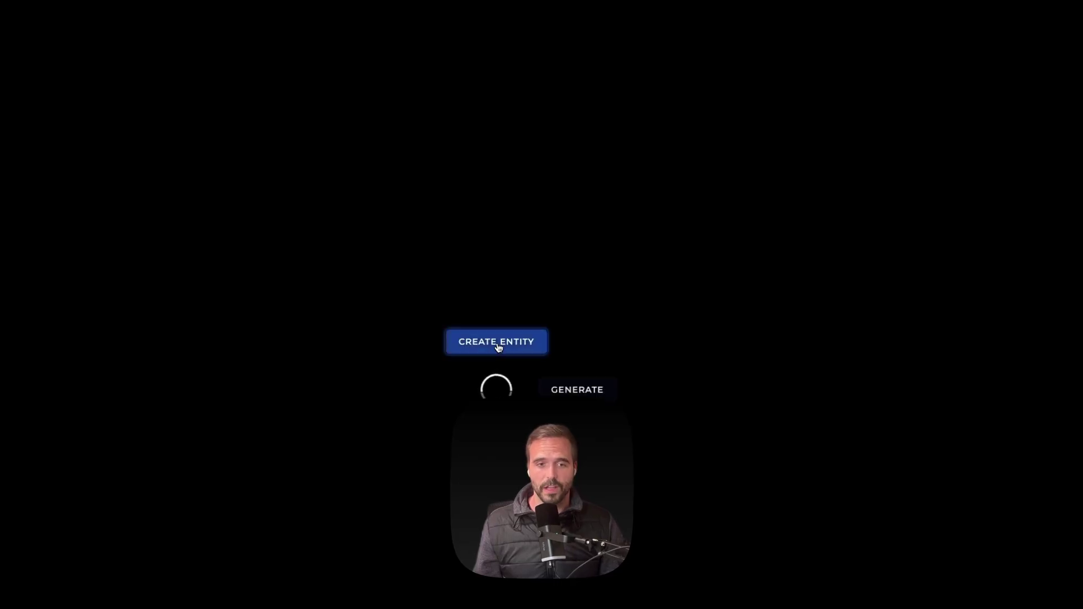
- Create a new entity raised above the brick floor and turn on its light
left_click(498, 344)
left_click_drag(506, 288, 515, 164)
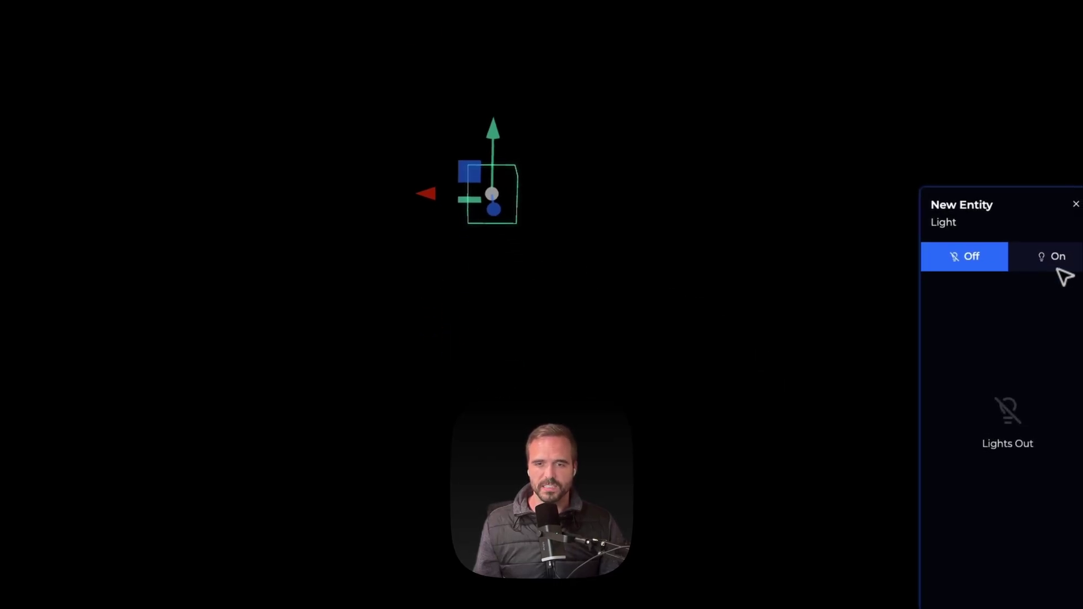
left_click(1049, 223)
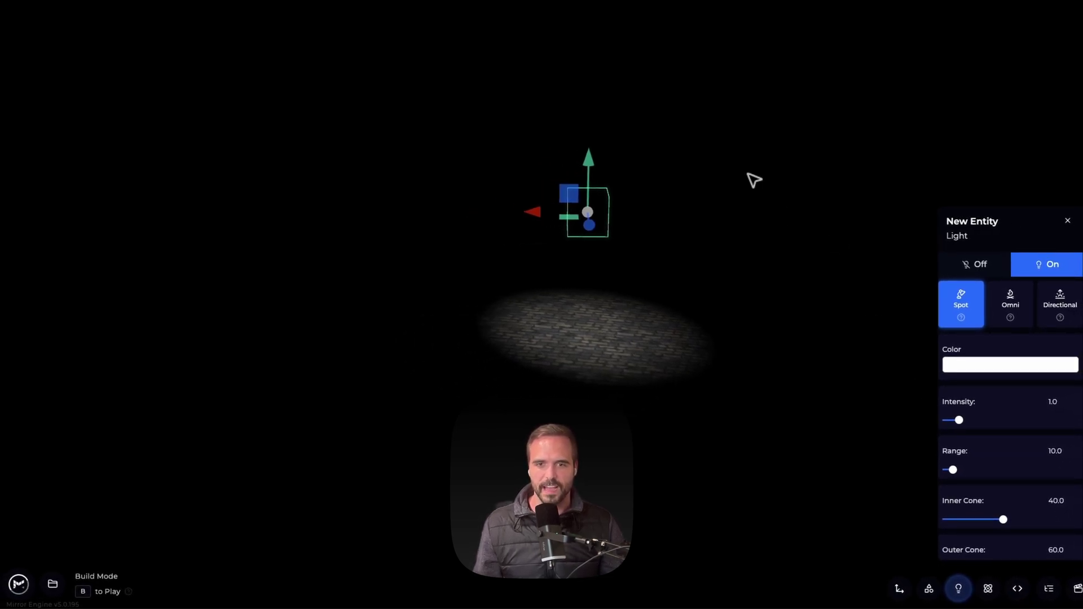
- Set the new entity's light to the Omni type with a red colour and an intensity of 0.8
right_click_drag(655, 235, 658, 235)
key("w")
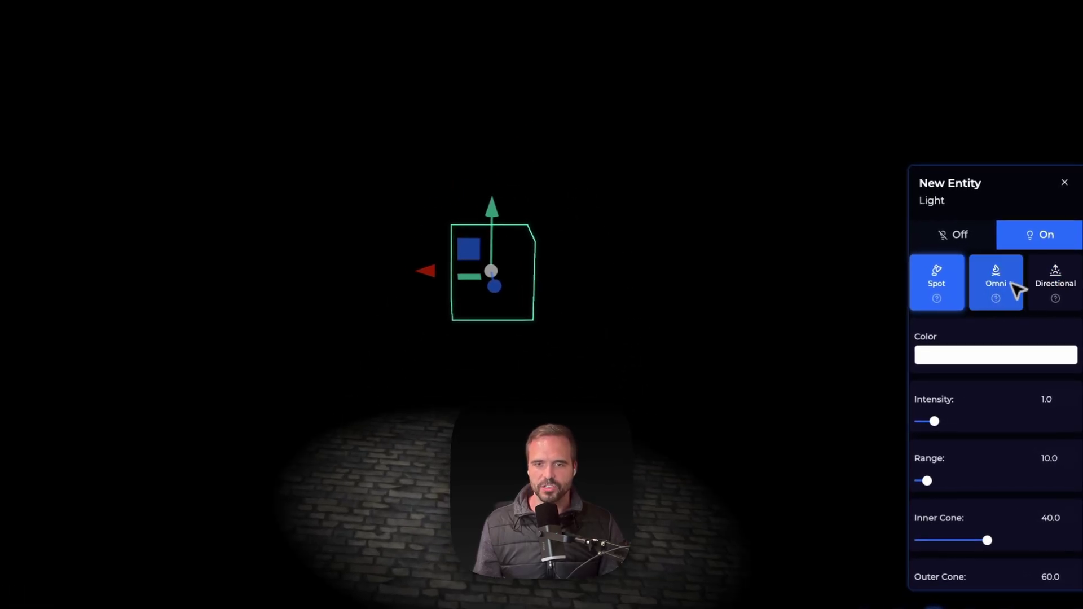
left_click(995, 285)
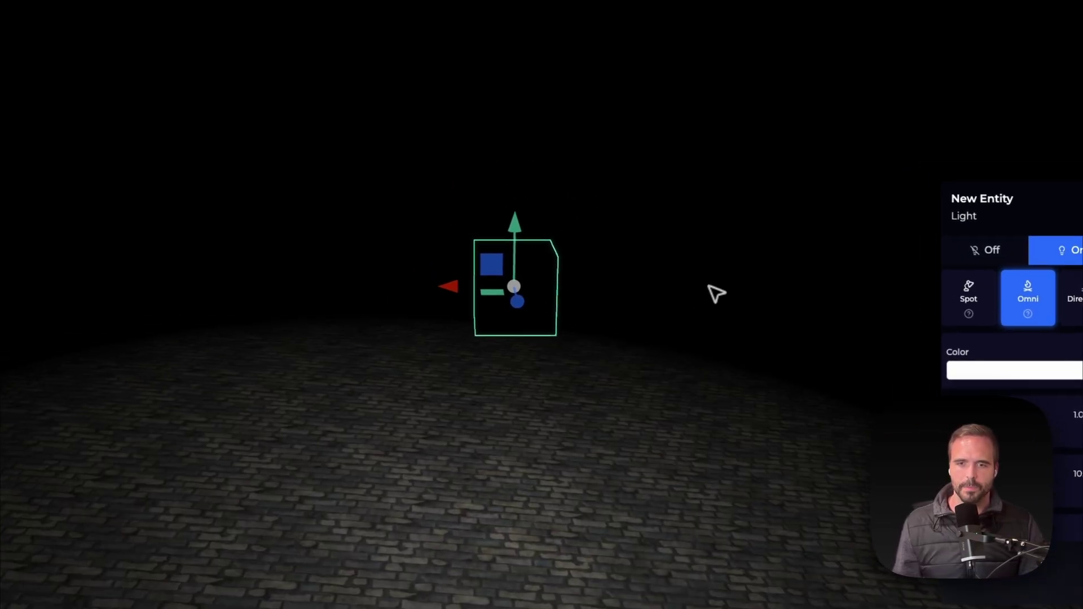
key("s")
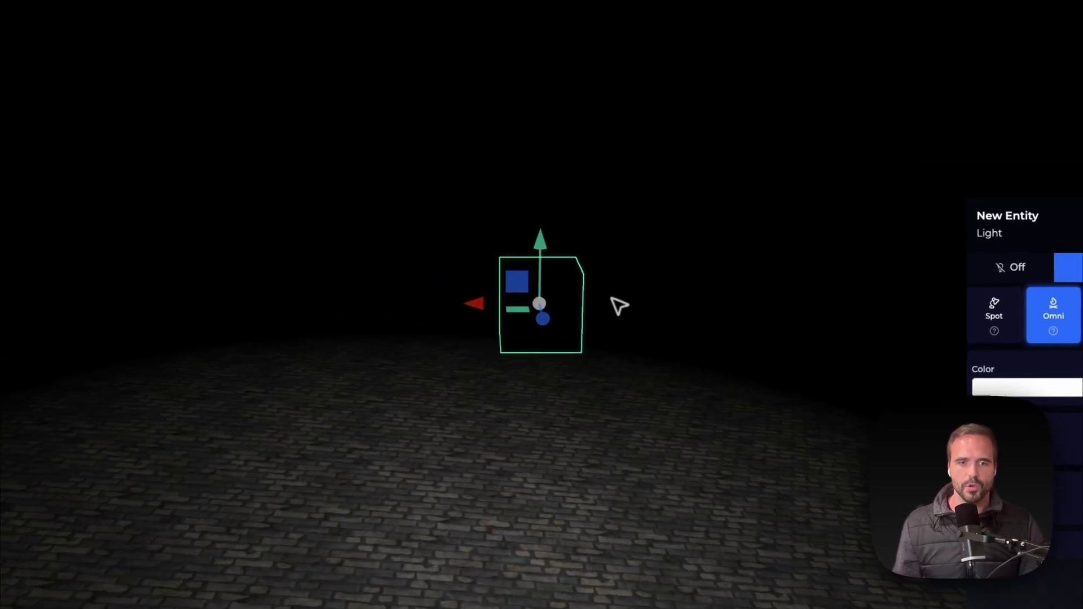
mouse_move(515, 255)
left_mouse_down()
mouse_move(523, 304)
mouse_move(547, 271)
mouse_move(580, 435)
mouse_move(559, 317)
mouse_move(553, 56)
mouse_move(553, 232)
mouse_move(515, 236)
left_mouse_up()
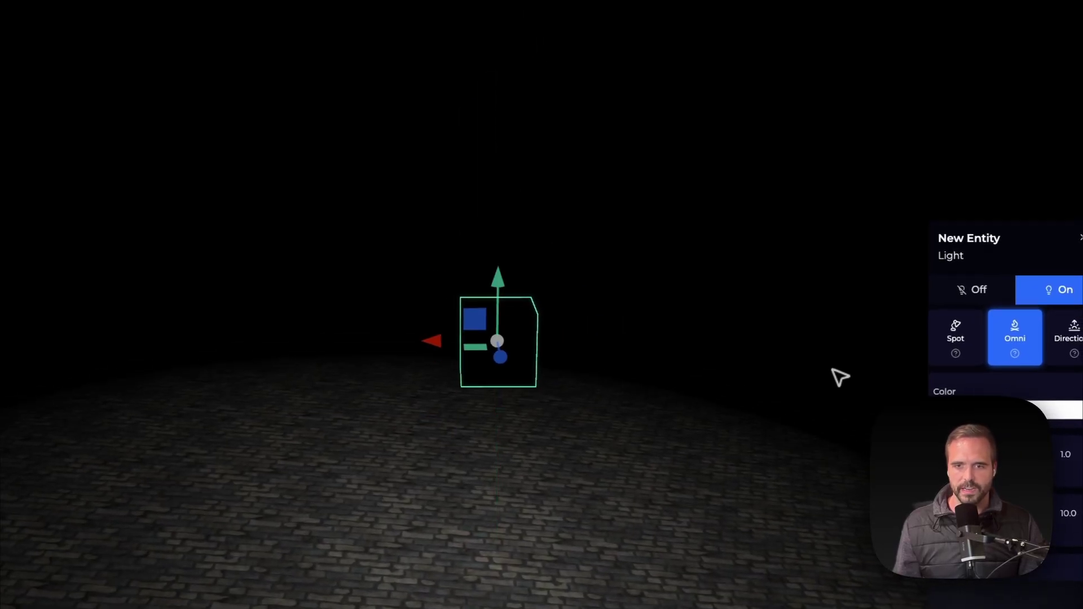
left_click(1044, 407)
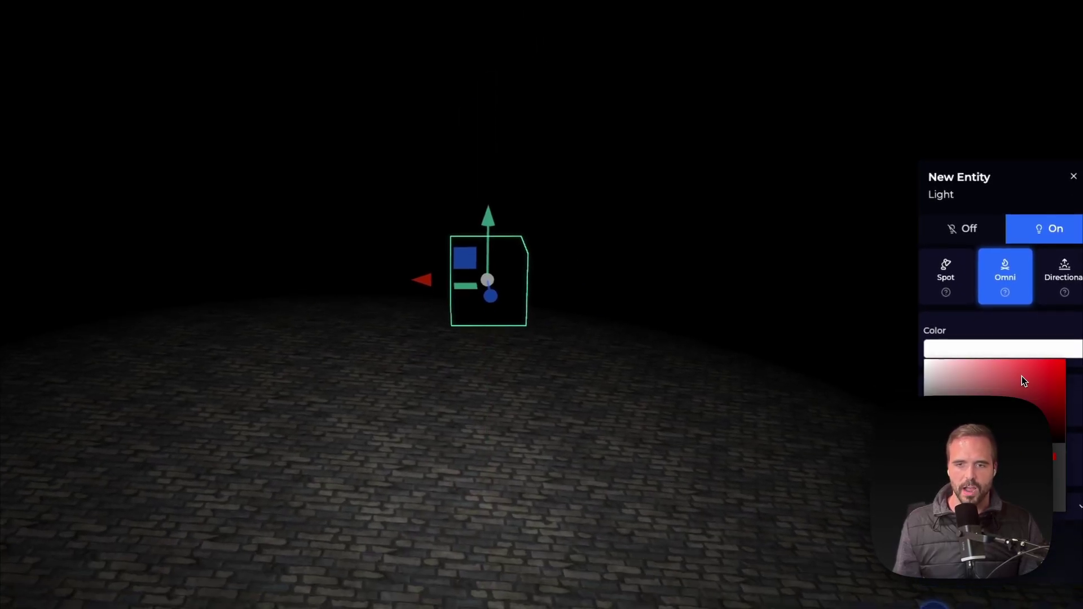
left_click(1031, 360)
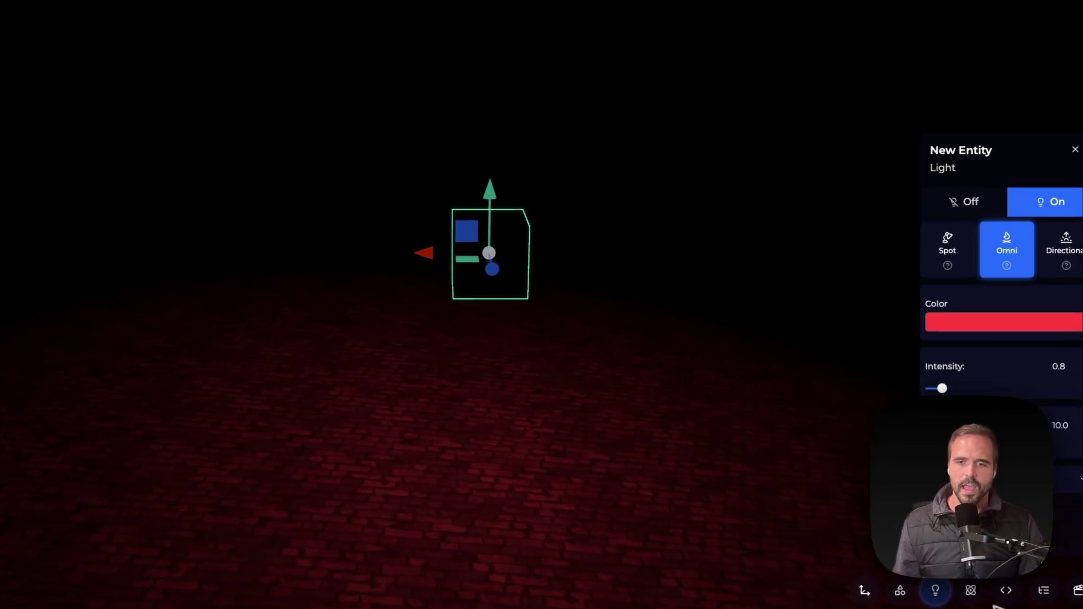
- Turn on physics for the glowing entity as a Dynamic body and let it drop onto the floor
left_click(984, 608)
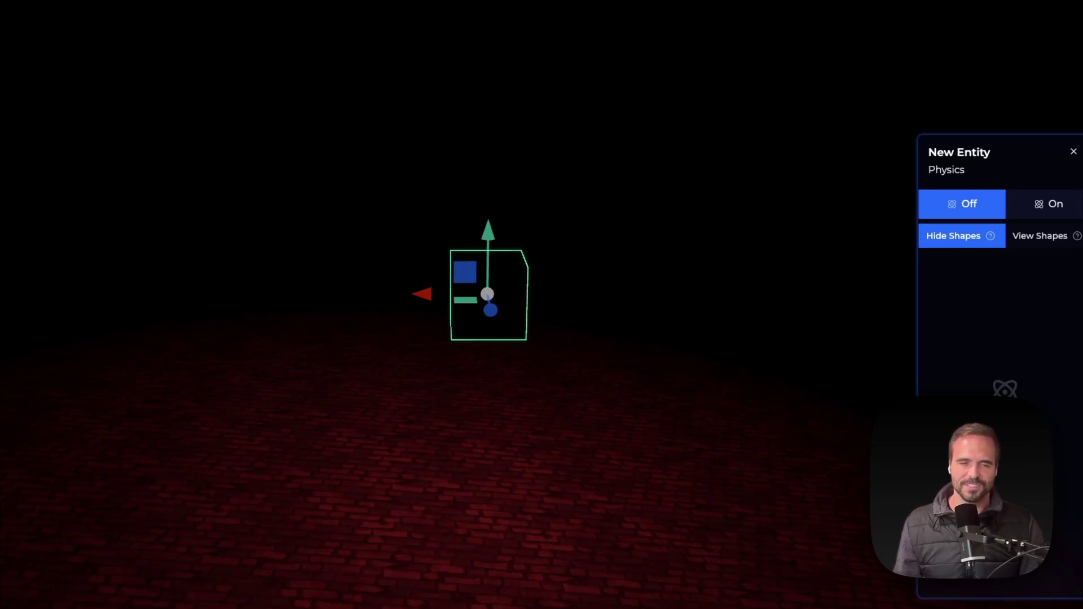
left_click(1048, 203)
left_click(949, 280)
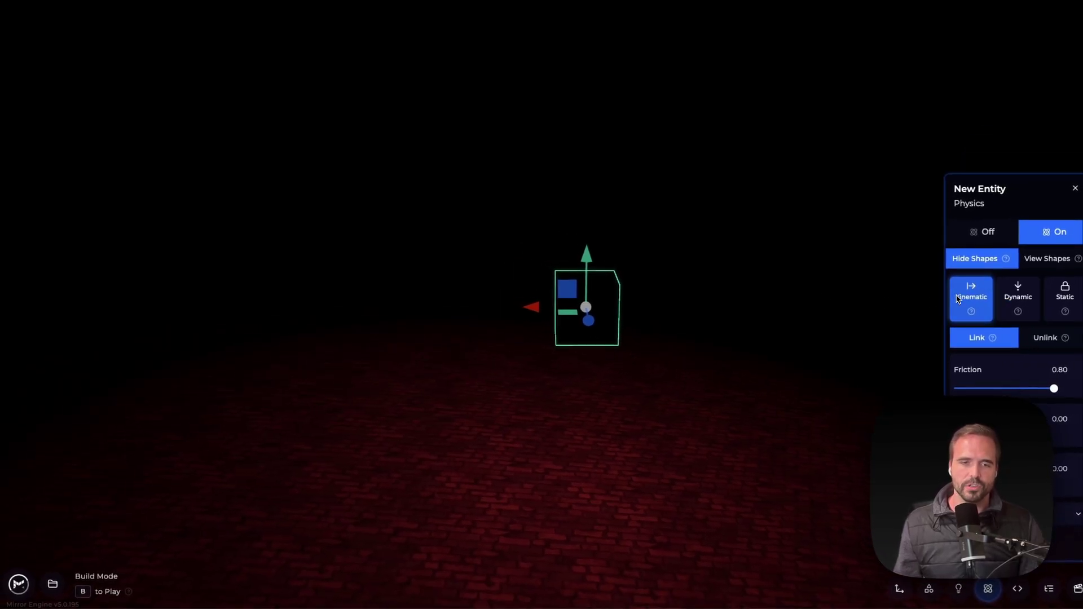
left_click(1017, 293)
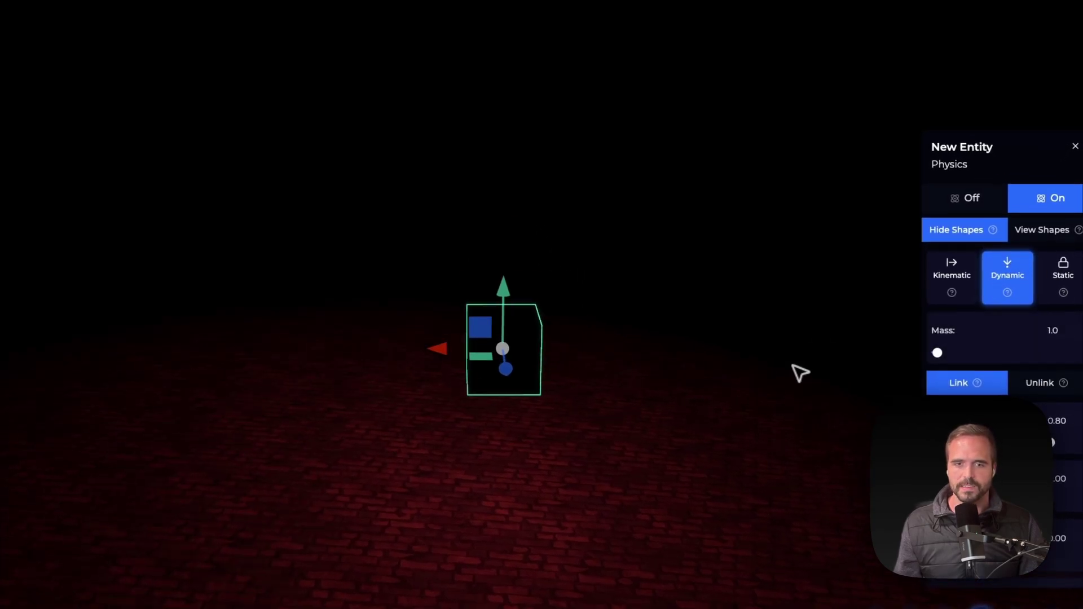
key("p")
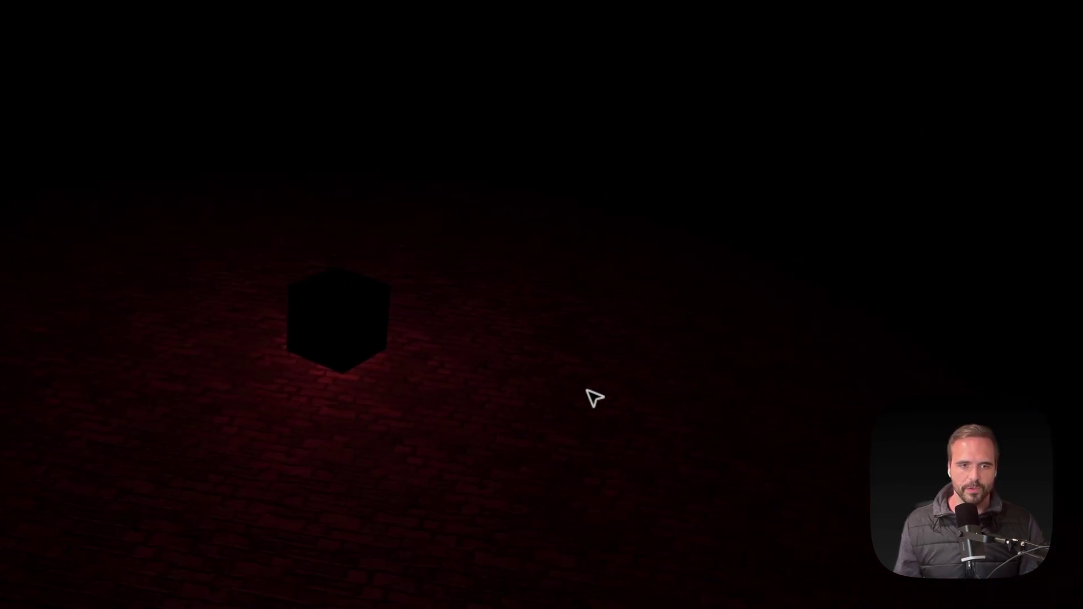
key("space")
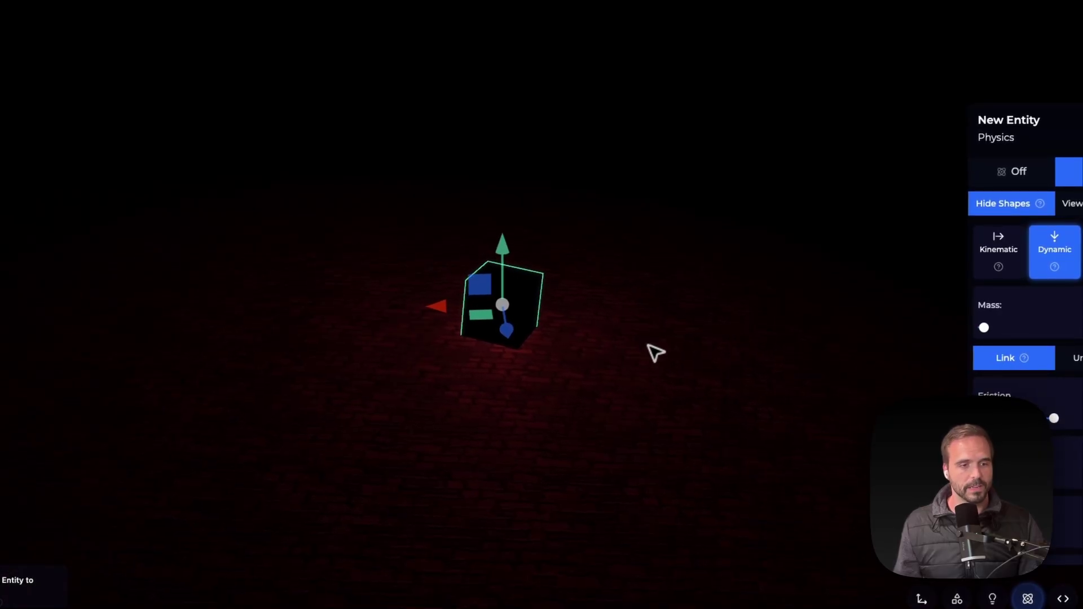
- Paste dozens of copies of the glowing physics cube so they tumble into a large pile
key("ctrl+v")
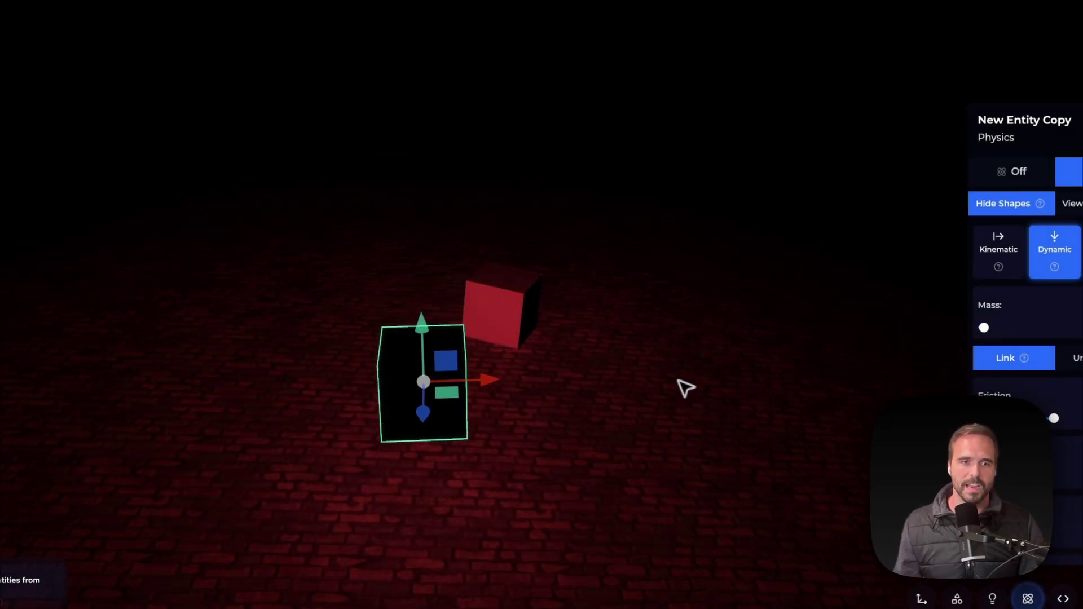
key("ctrl+v")
key("ctrl+v")
key("ctrl+v")
key("ctrl+v")
key("ctrl+v")
key("ctrl+v")
key("ctrl+v")
key("ctrl+v")
key("ctrl+v")
key("ctrl+v")
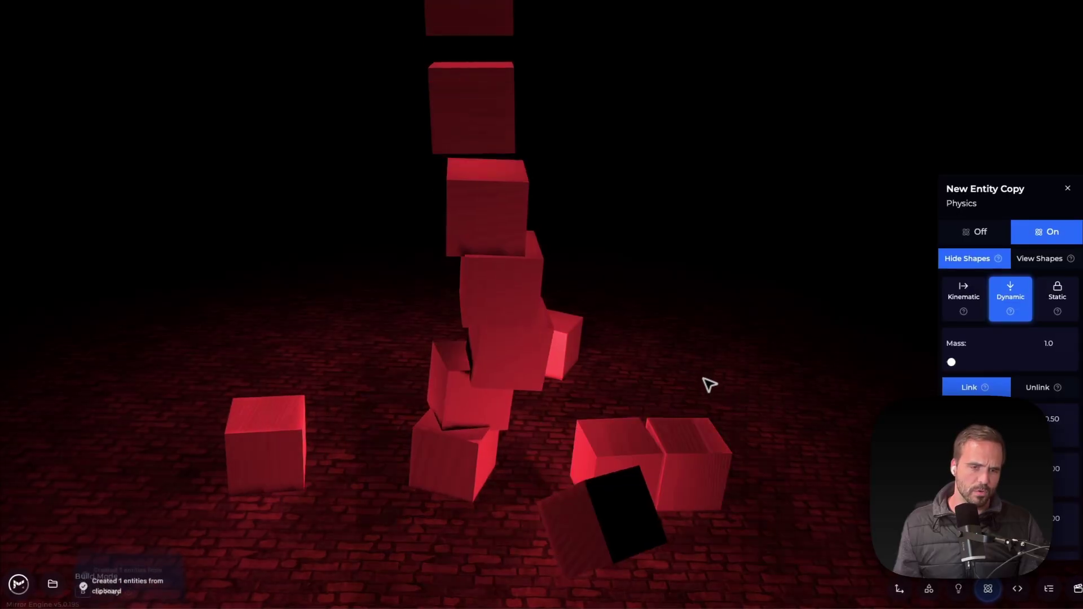
key("ctrl+v")
key("ctrl+v")
key("ctrl+v")
key("ctrl+v")
key("ctrl+v")
key("ctrl+v")
key("ctrl+v")
key("ctrl+v")
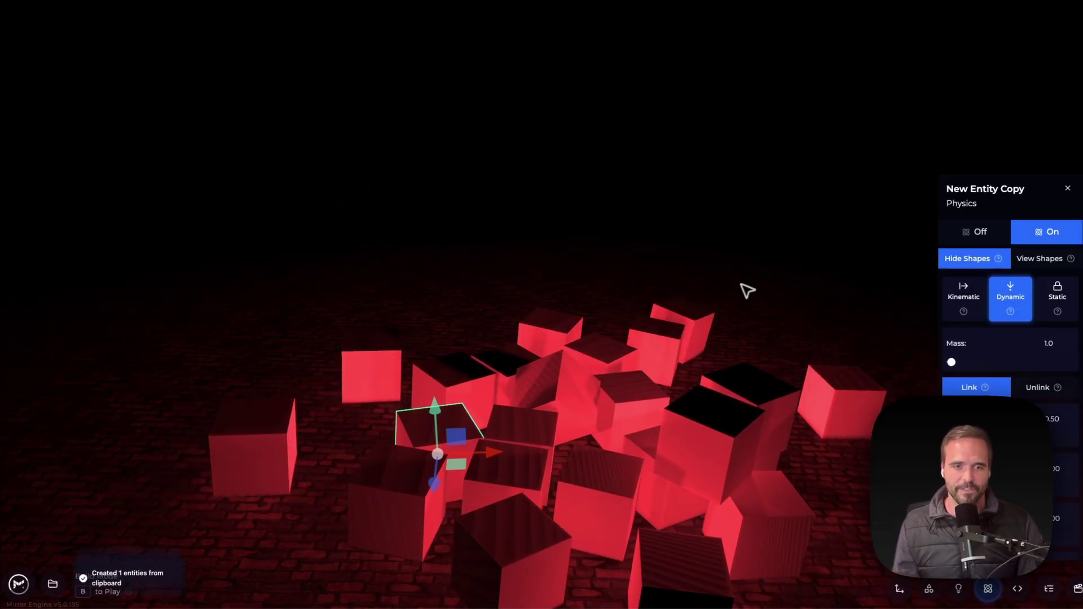
key("ctrl+v")
key("ctrl+v")
key("ctrl+v")
key("ctrl+v")
key("ctrl+v")
key("ctrl+v")
key("ctrl+v")
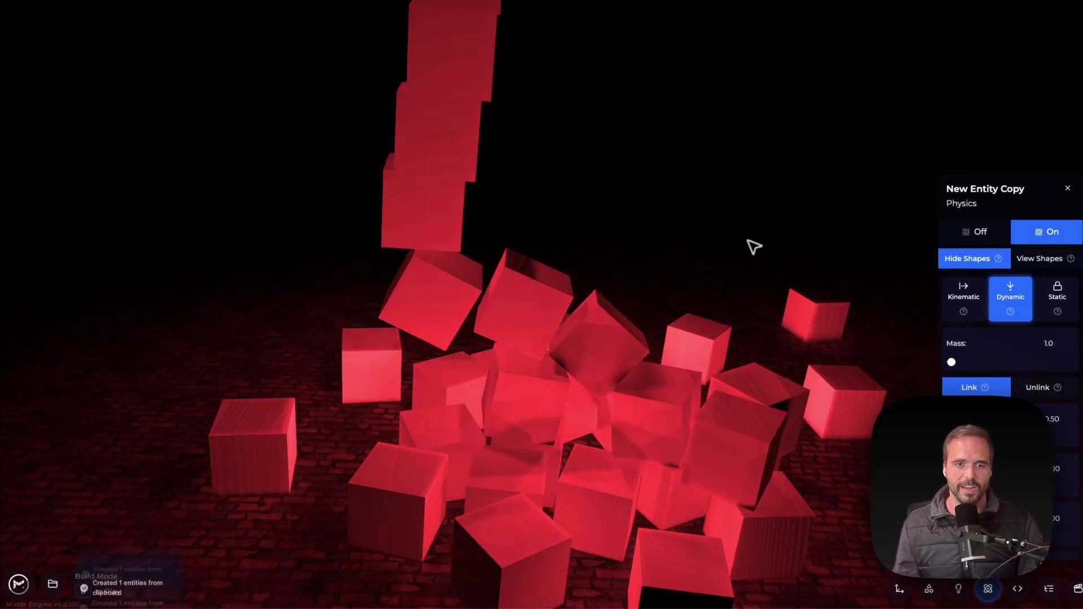
key("ctrl+v")
key("ctrl+v")
key("ctrl+v")
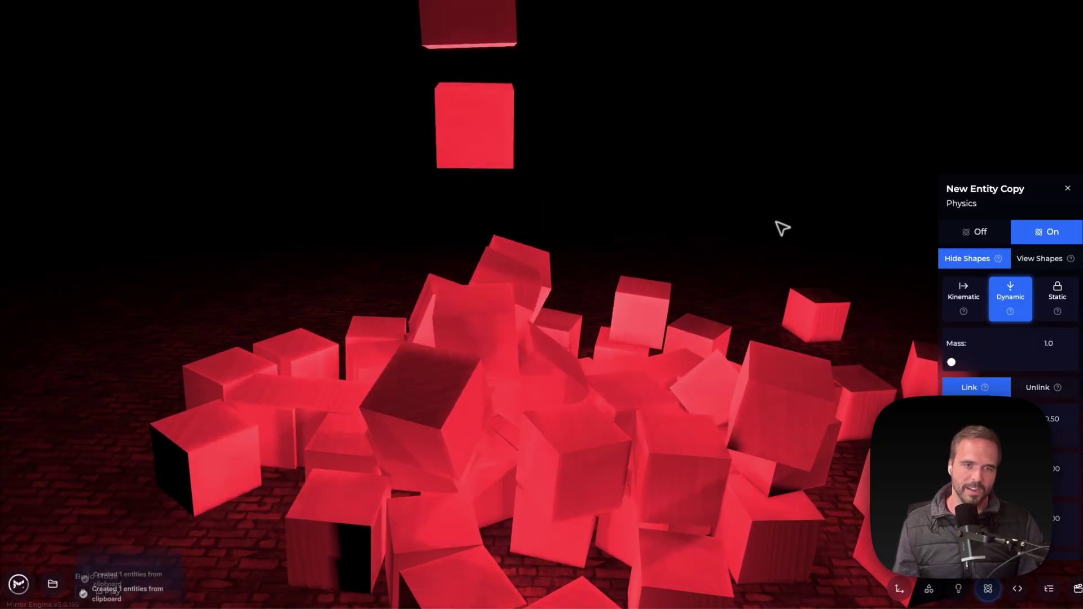
key("ctrl+v")
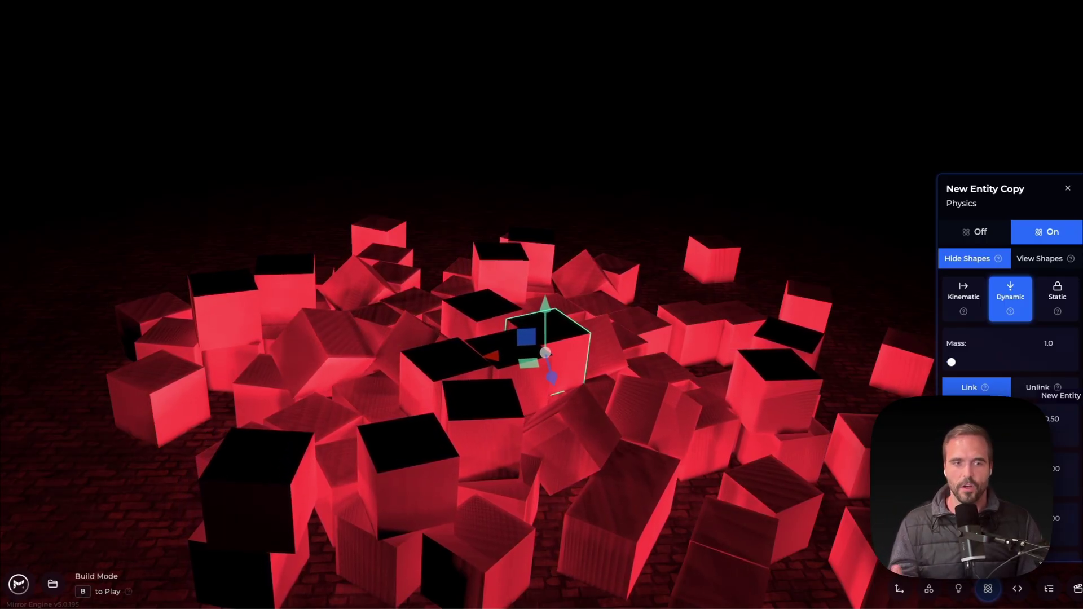
- Unlink the collision shape of a selected cube in the pile and examine the available shape types
key("w")
right_click_drag(763, 353, 765, 352)
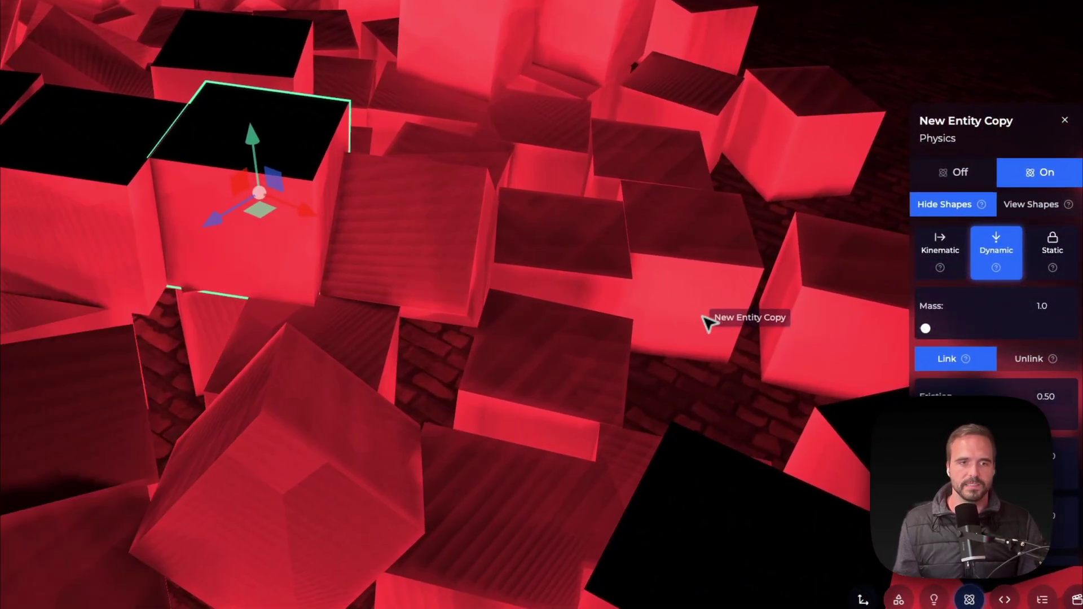
left_click(1030, 362)
left_click(960, 420)
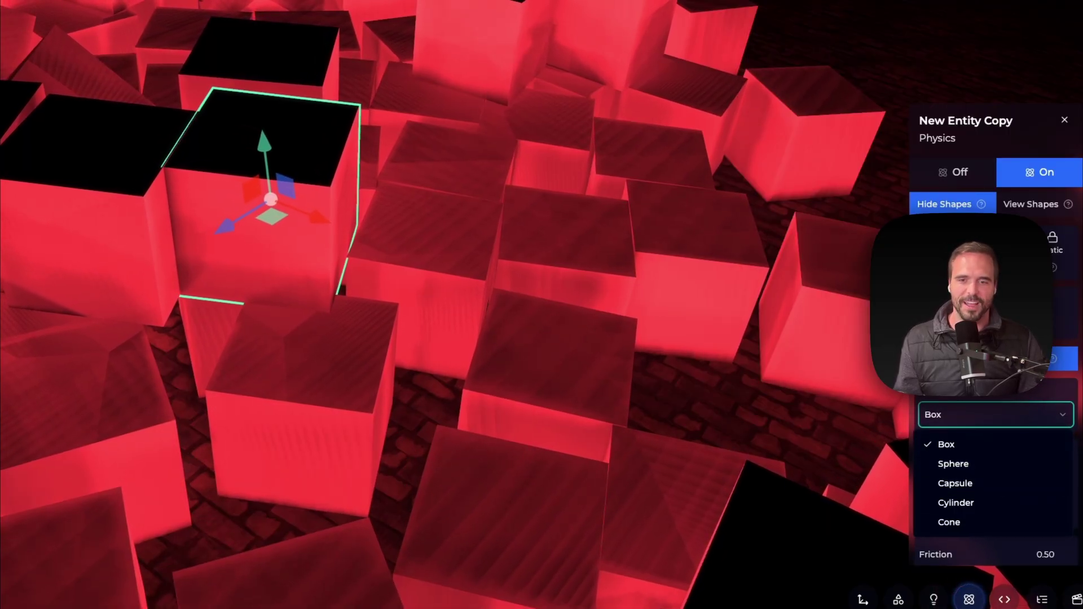
left_click(470, 287)
left_click(962, 397)
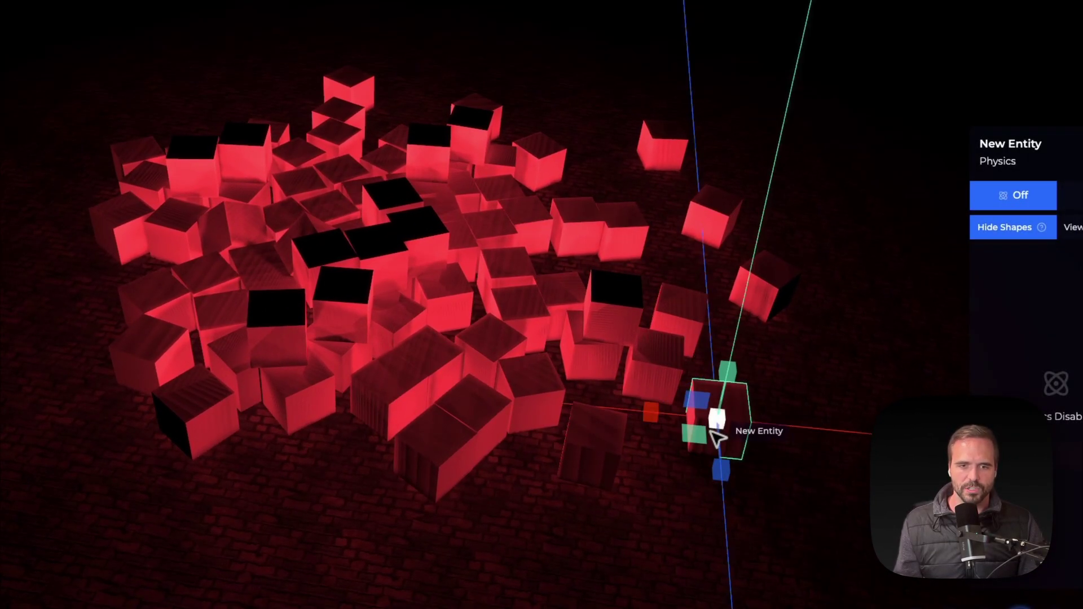
- Turn on Kinematic physics for the new unlit entity beside the pile and stretch it into a long wall
left_click_drag(822, 262, 849, 260)
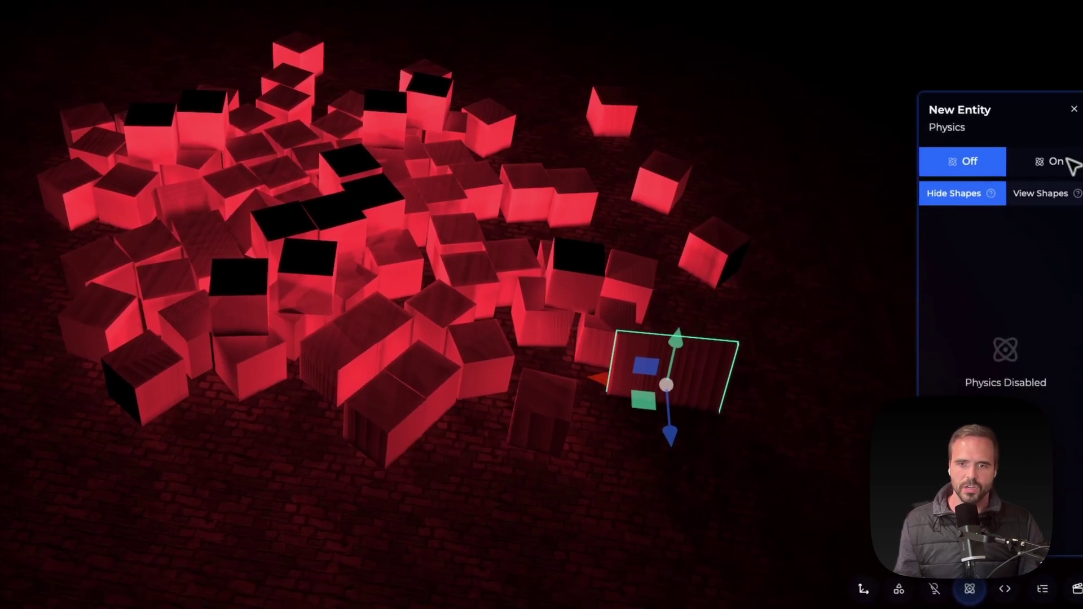
left_click(1064, 207)
left_click(948, 273)
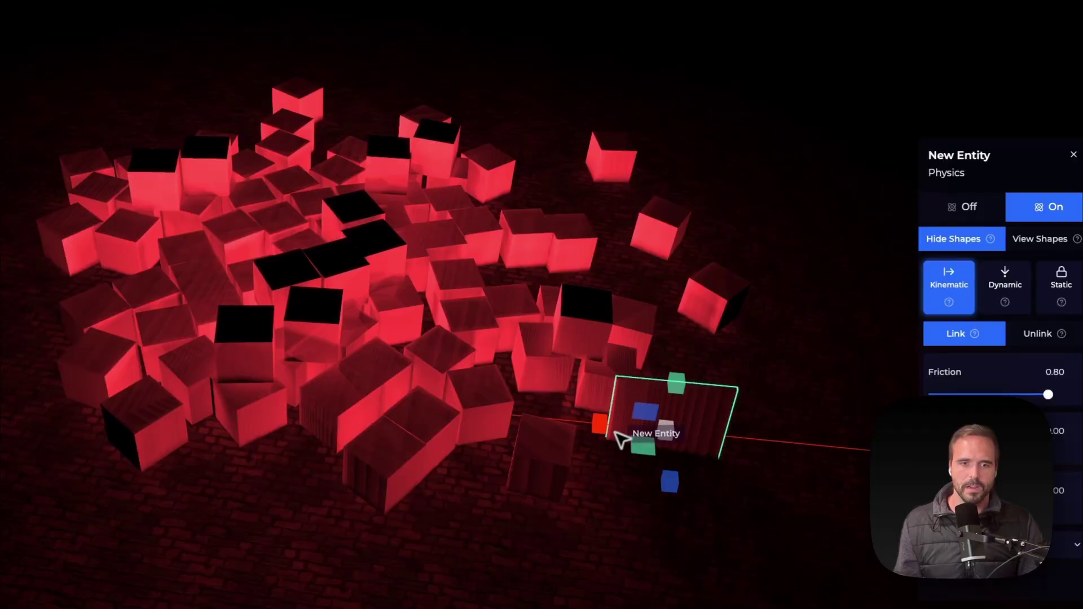
left_click_drag(601, 427, 815, 451)
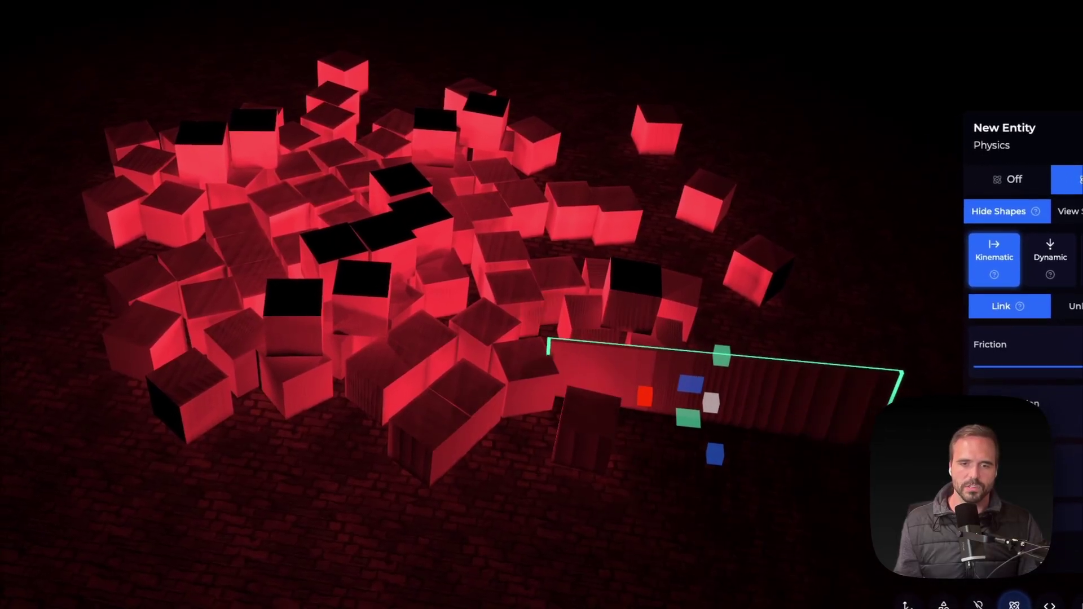
- Sweep the kinematic wall back and forth through the pile to scatter the red cubes across the floor
left_click_drag(699, 425, 499, 137)
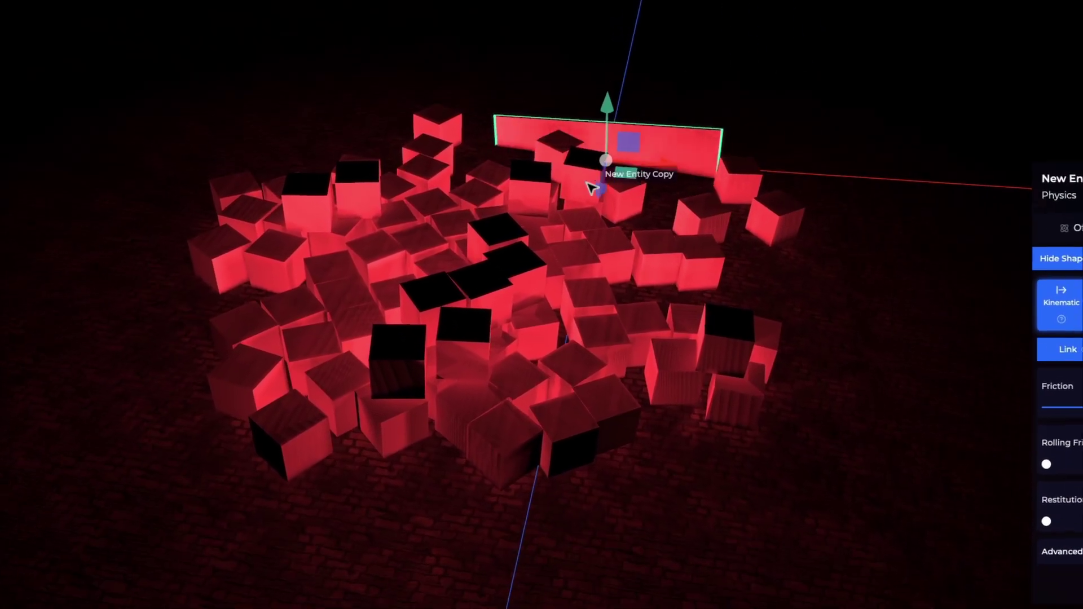
left_click_drag(592, 188, 615, 365)
scroll(645, 327, "down", 6)
scroll(647, 397, "down", 3)
right_click_drag(648, 398, 623, 391)
left_click_drag(404, 433, 662, 196)
left_click(873, 243)
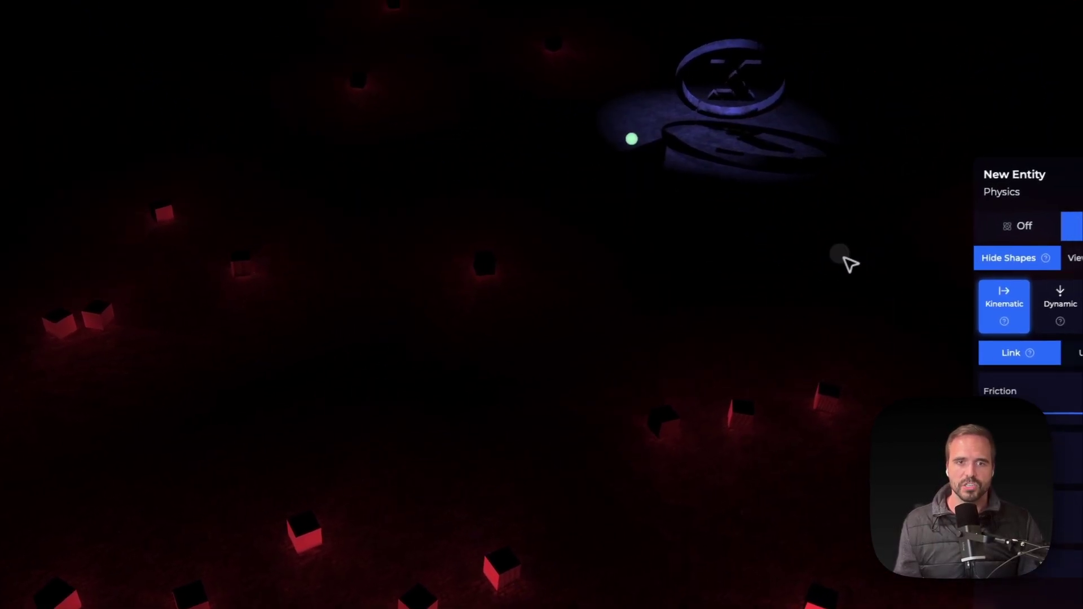
- Open the scripts of a selected red cube and read the help on scripting and on reusing available scripts
right_click_drag(841, 255, 752, 254)
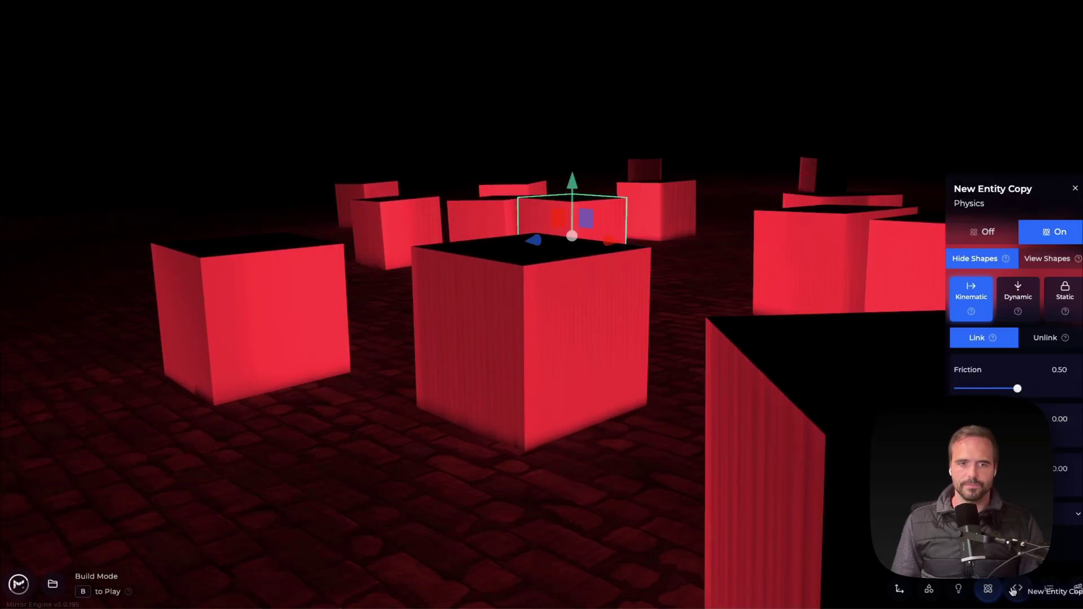
left_click(1014, 589)
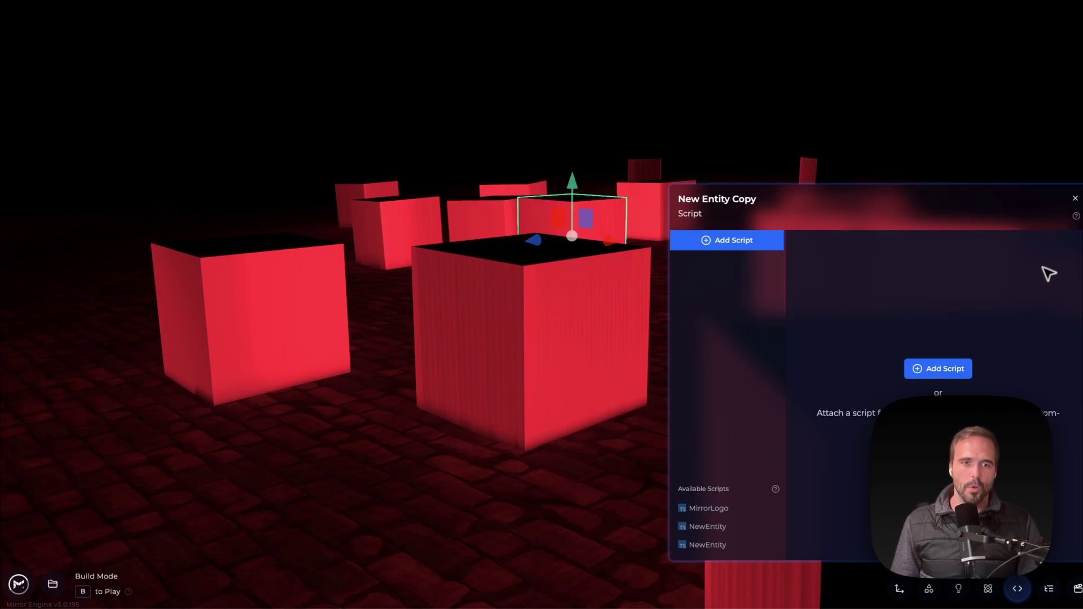
mouse_move(1076, 216)
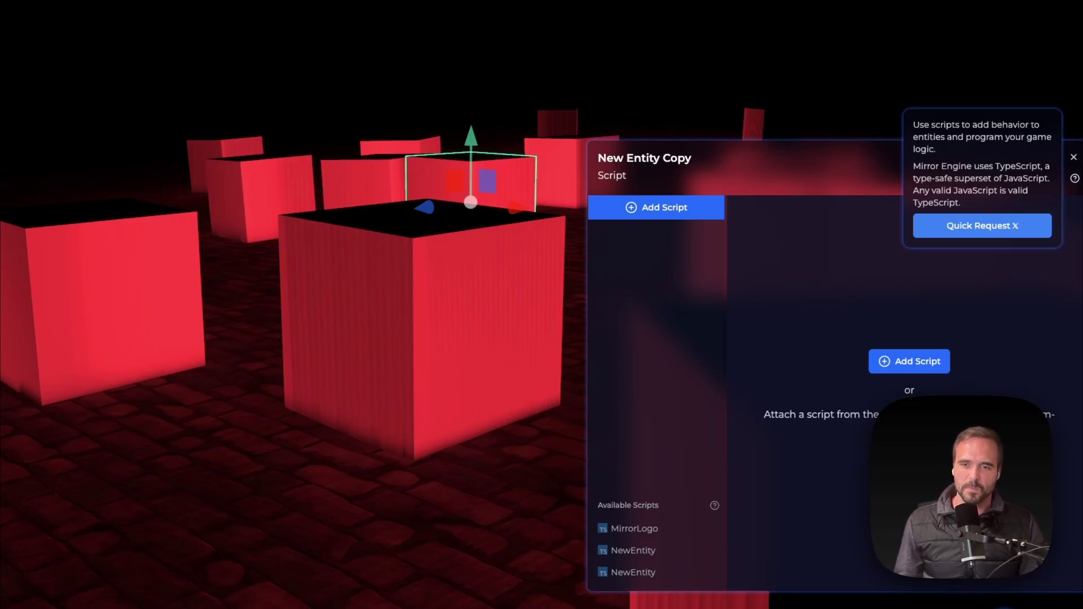
mouse_move(715, 513)
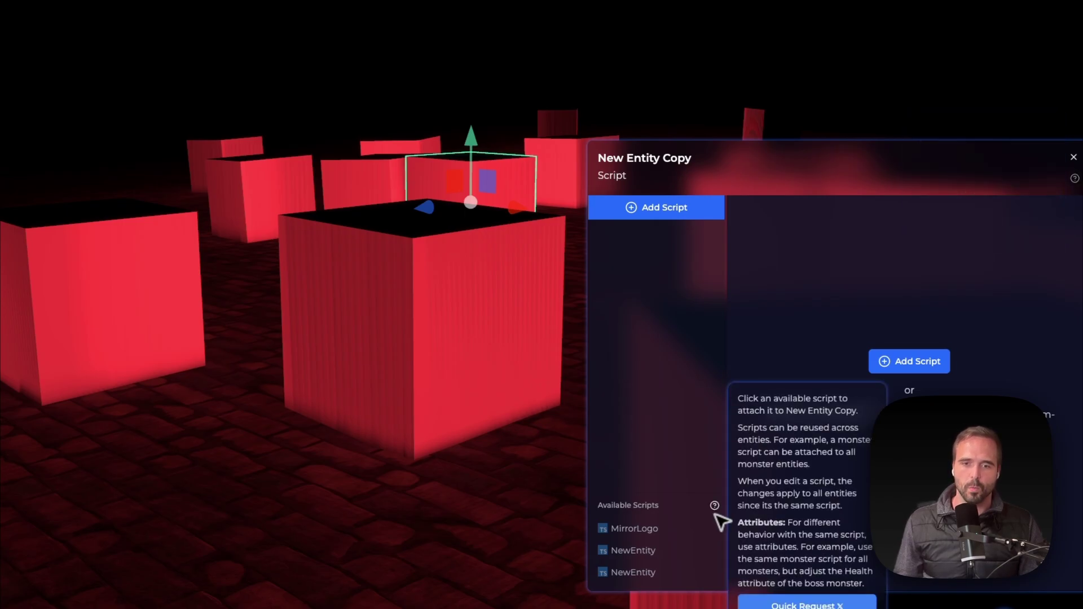
- Open the light settings of the selected red cube and examine the Omni and Spot light types
left_click(958, 588)
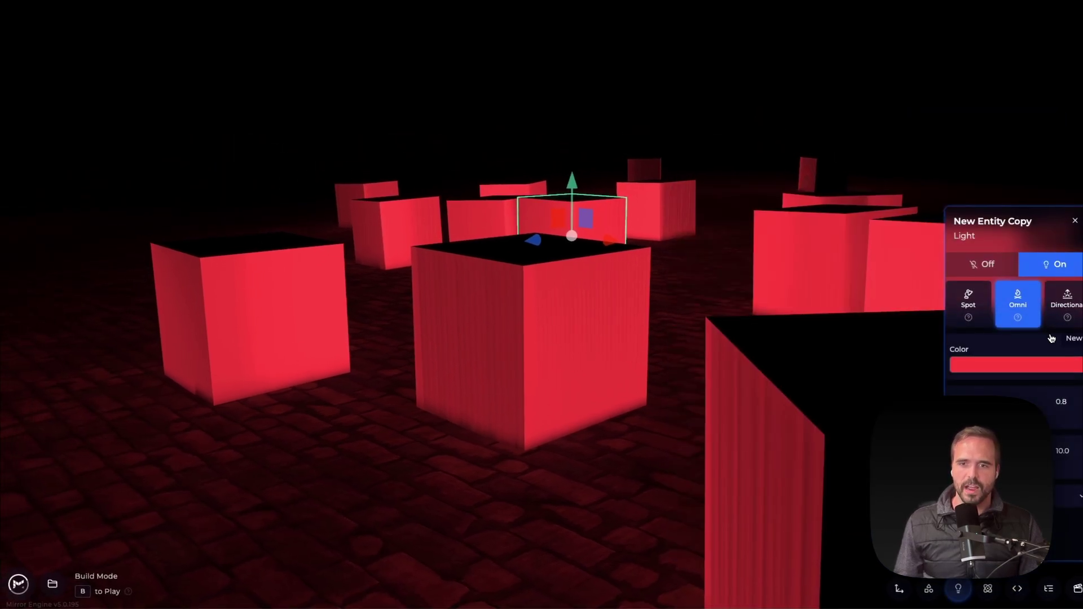
mouse_move(1016, 320)
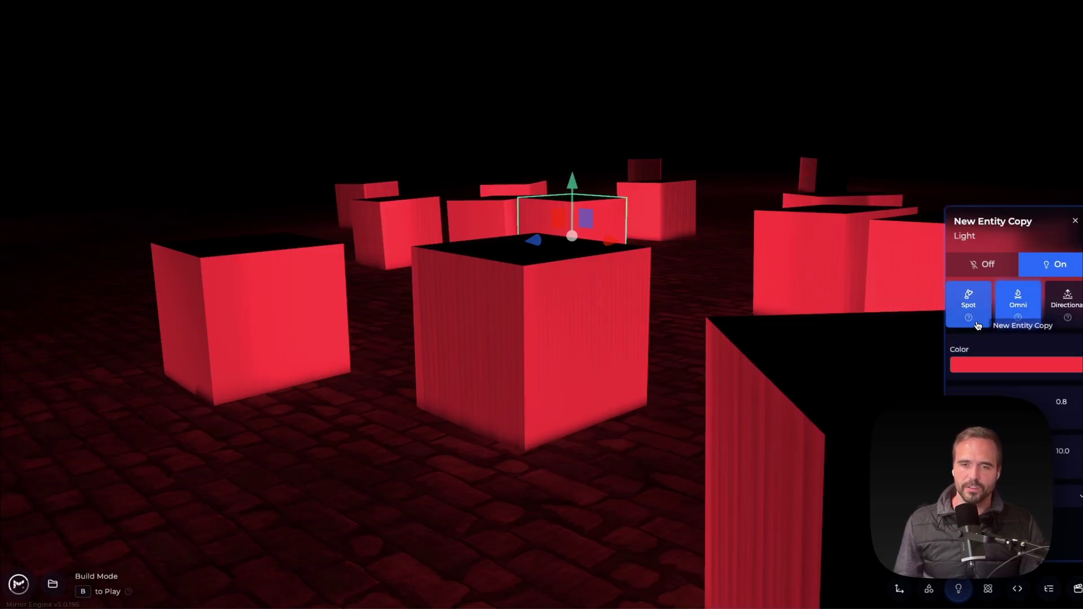
mouse_move(968, 317)
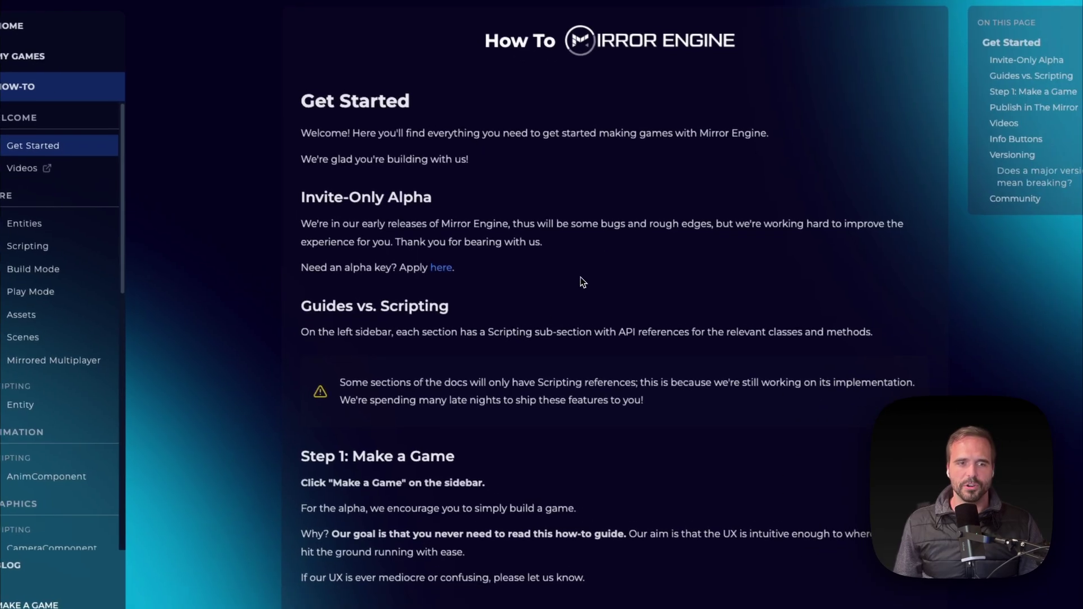
- Switch to the How-To documentation and skim the Get Started page
scroll(571, 223, "down", 5)
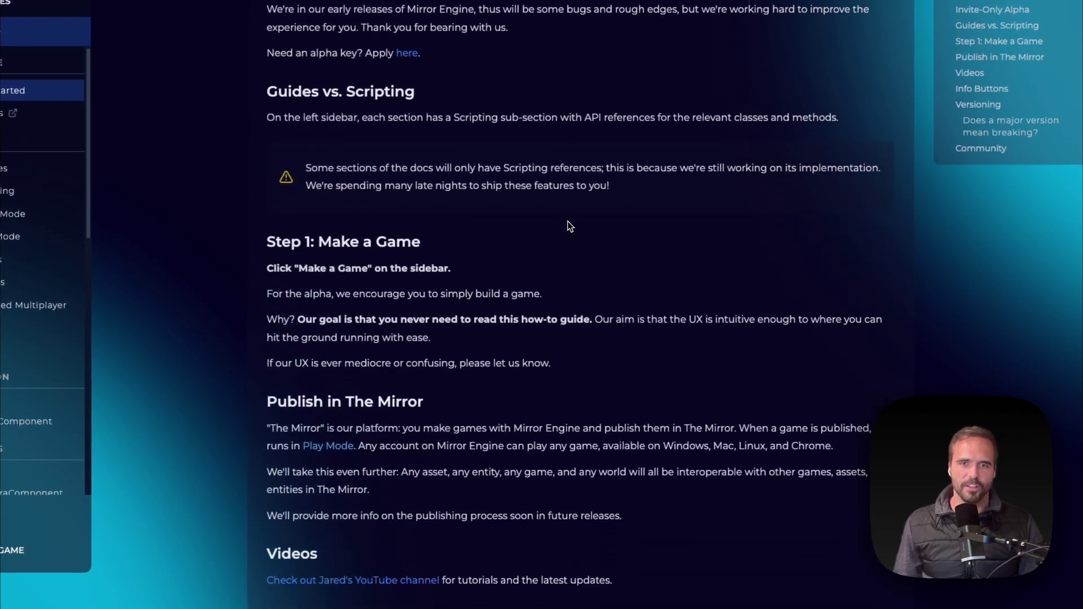
scroll(563, 221, "down", 8)
scroll(557, 222, "up", 12)
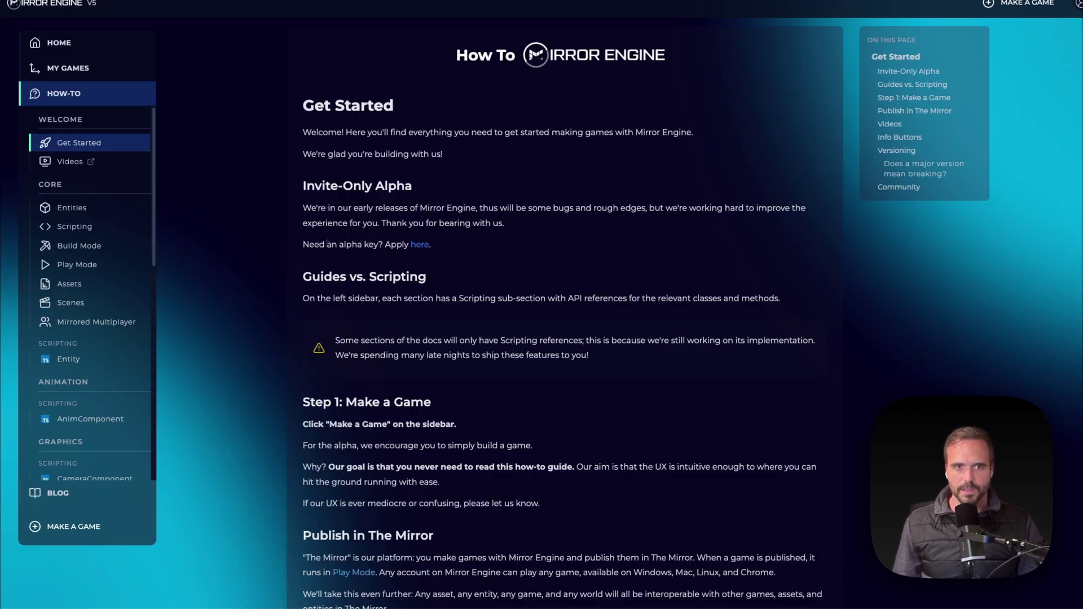
- Look over the Entities page and the Scripting page of the How-To guide
left_click(107, 208)
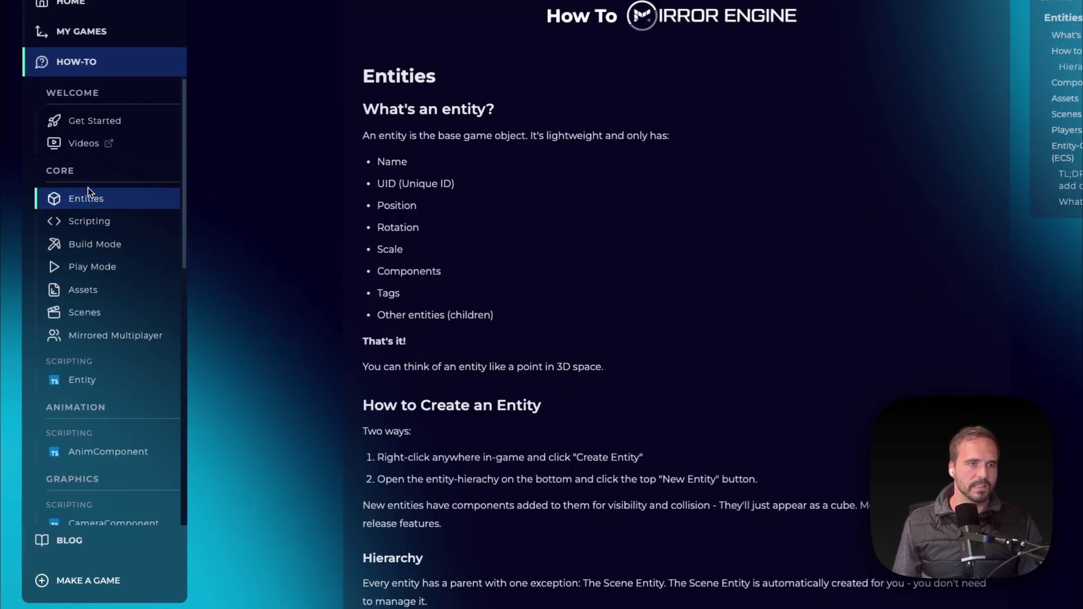
scroll(124, 344, "down", 2)
scroll(121, 337, "up", 2)
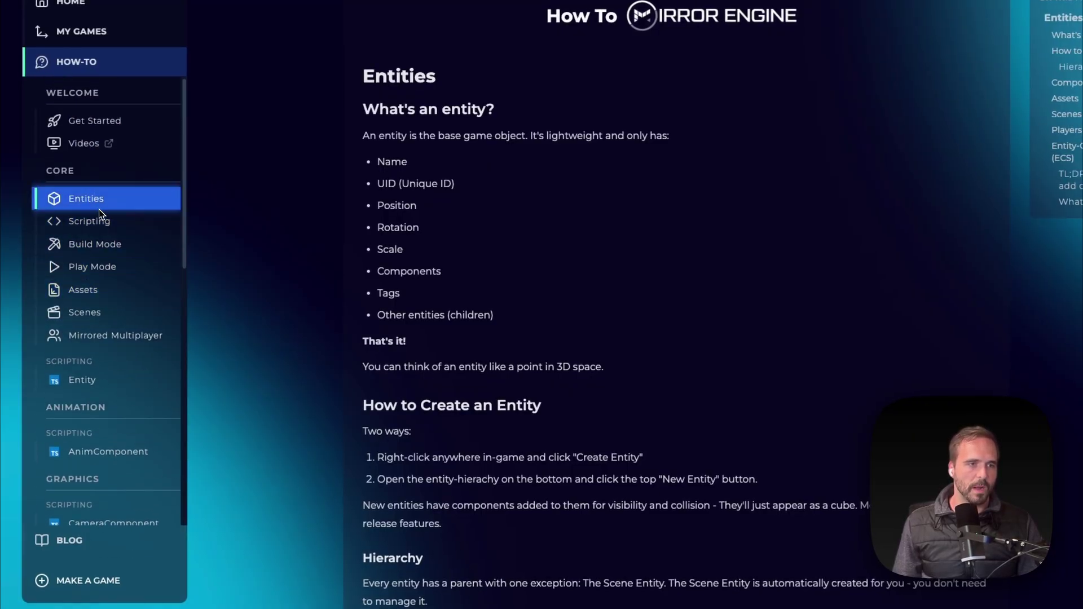
left_click(138, 220)
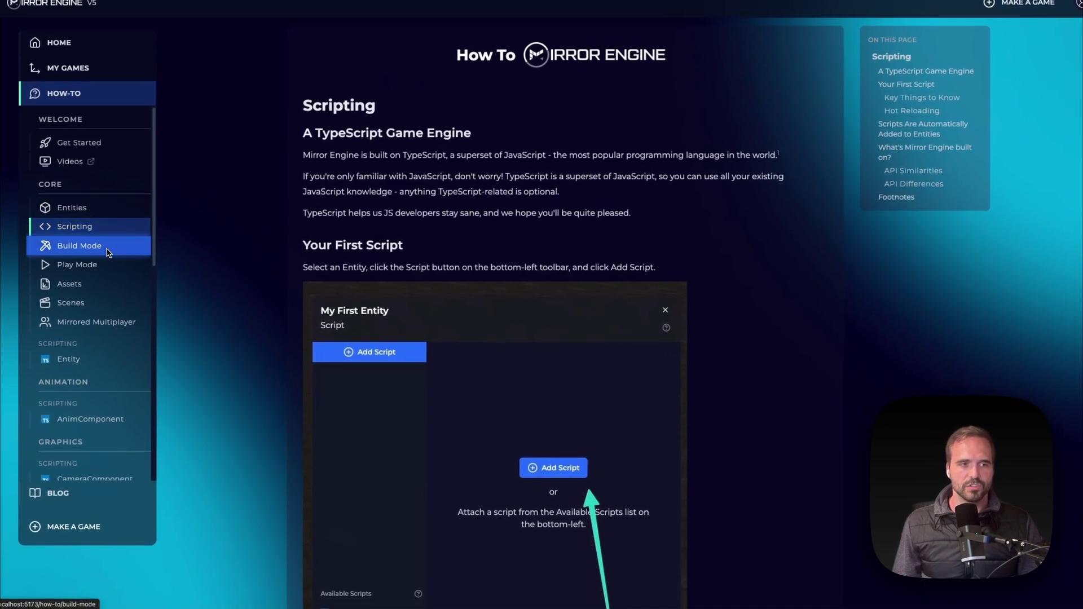
scroll(103, 280, "down", 3)
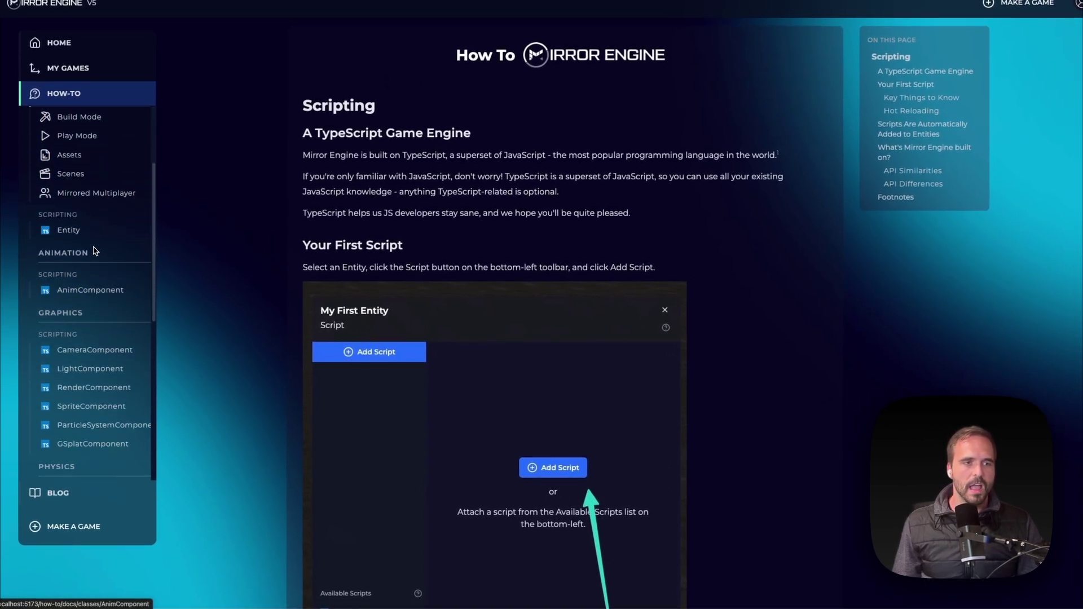
- Open the Entity class reference and survey the component classes listed under graphics, physics, script, audio and UI
left_click(68, 230)
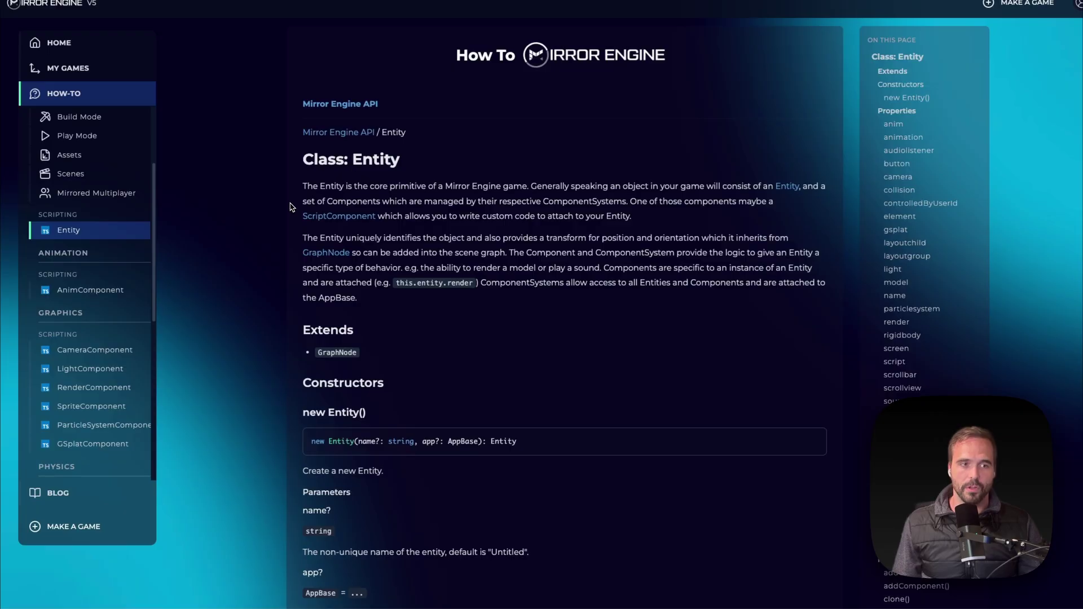
scroll(90, 290, "down", 2)
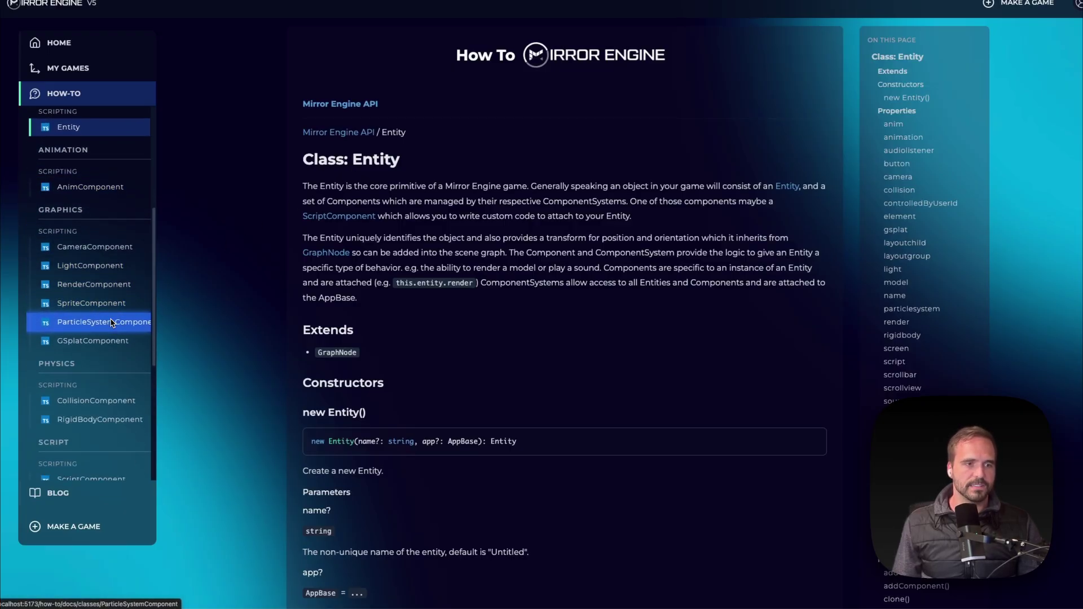
scroll(112, 323, "down", 5)
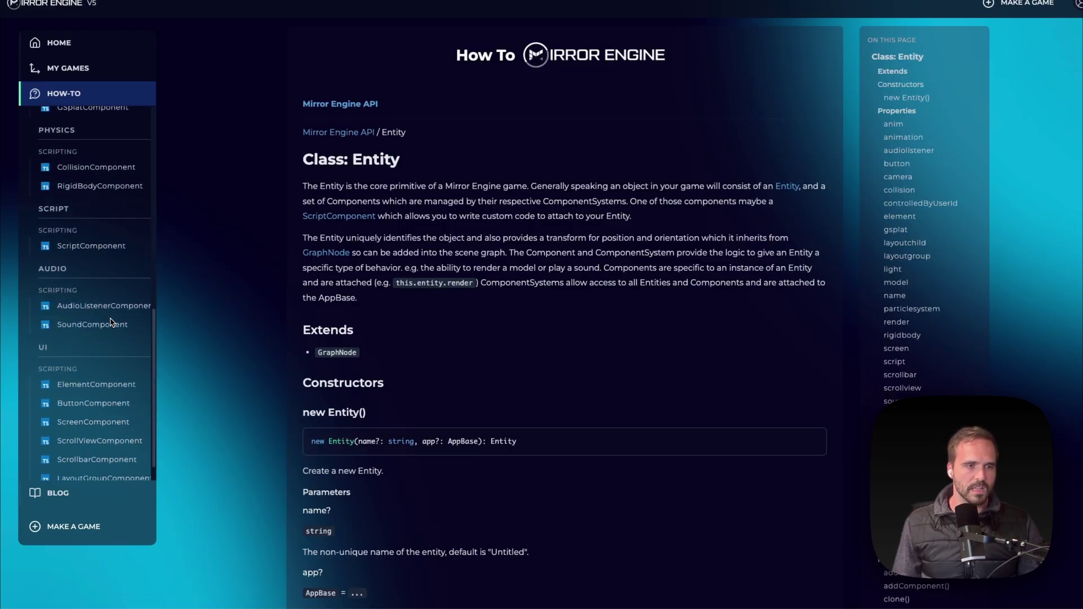
scroll(102, 327, "up", 3)
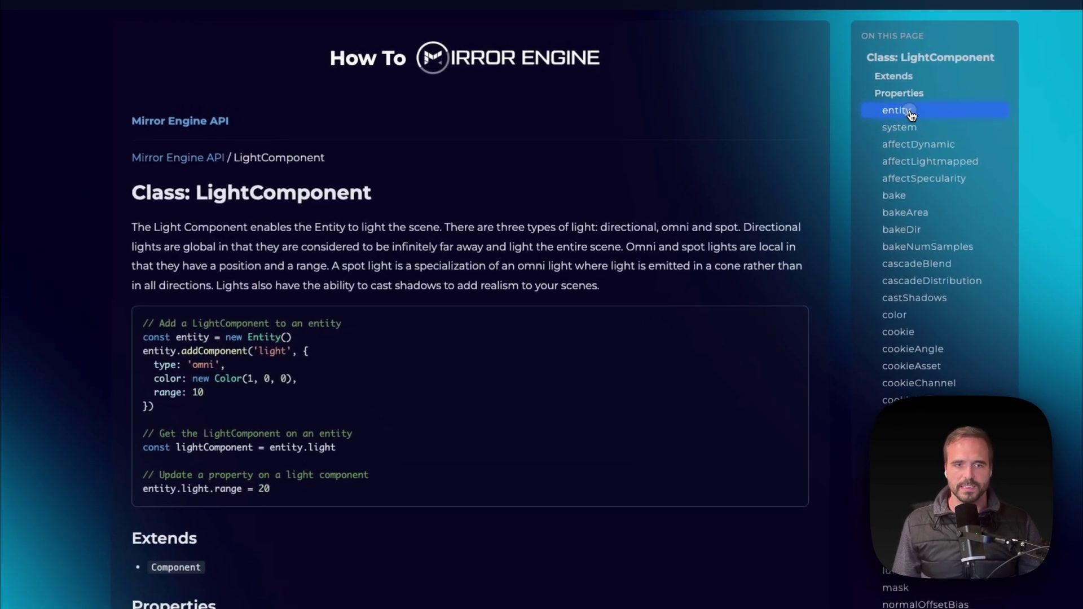
- Read the LightComponent reference, highlighting the addComponent example that adds an omni light and checking the available properties
left_click(904, 98)
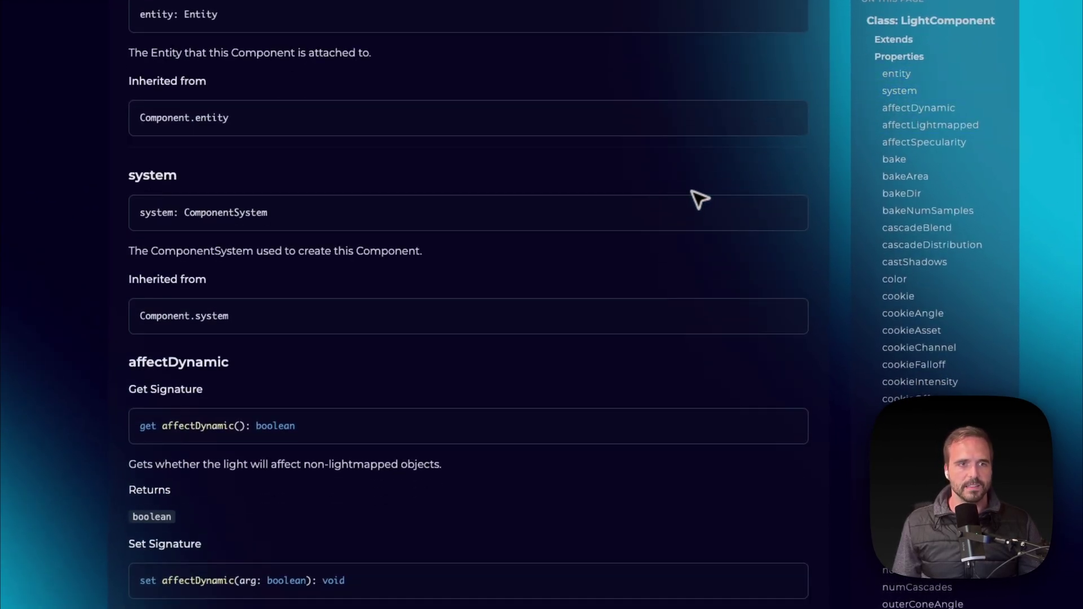
scroll(697, 198, "up", 10)
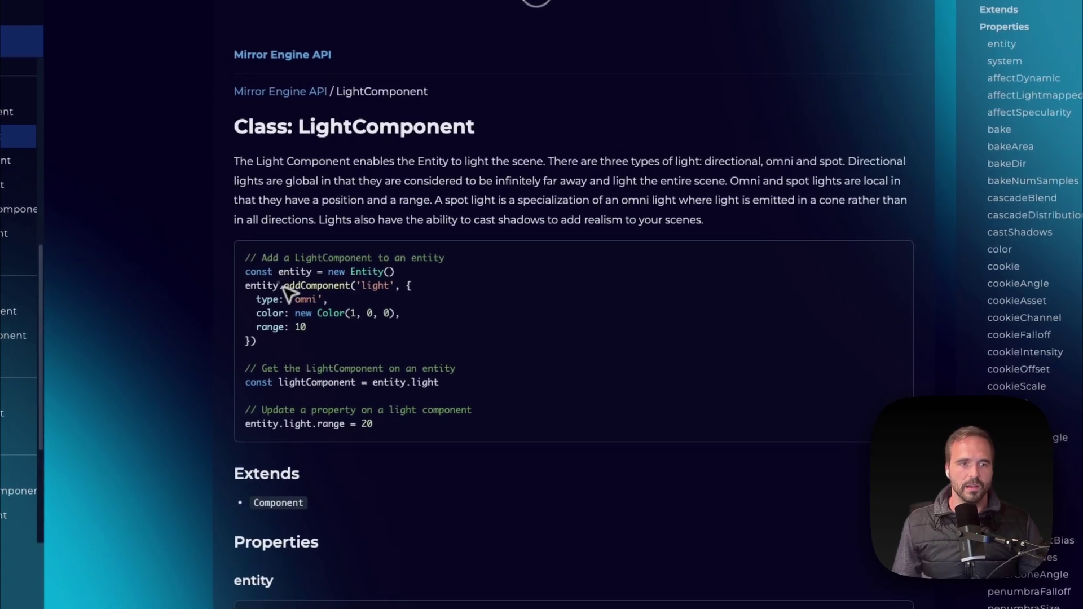
left_click_drag(281, 287, 316, 337)
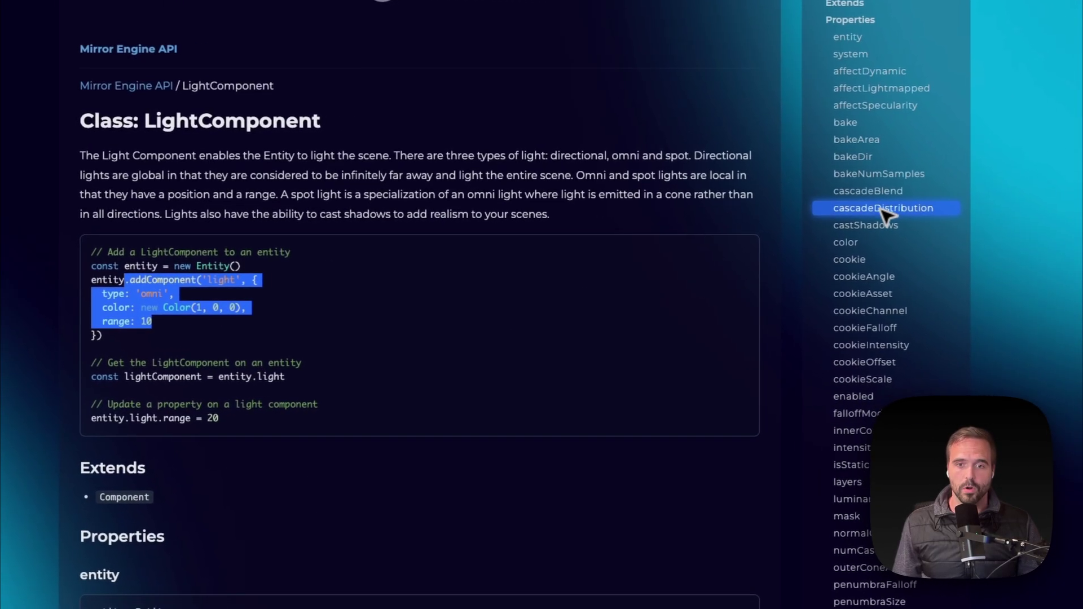
scroll(897, 243, "down", 2)
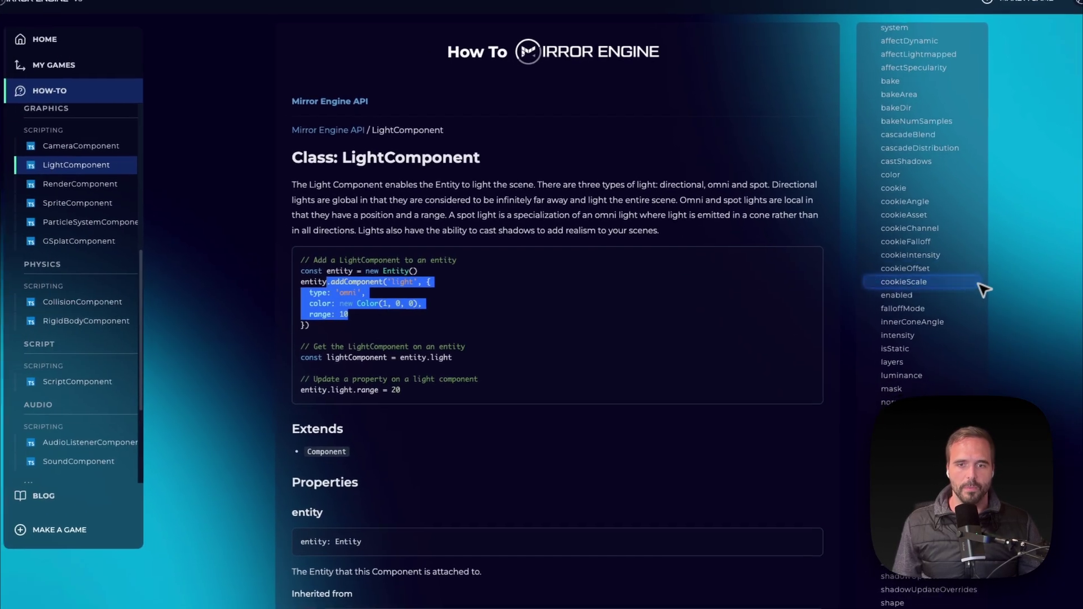
scroll(984, 289, "down", 1)
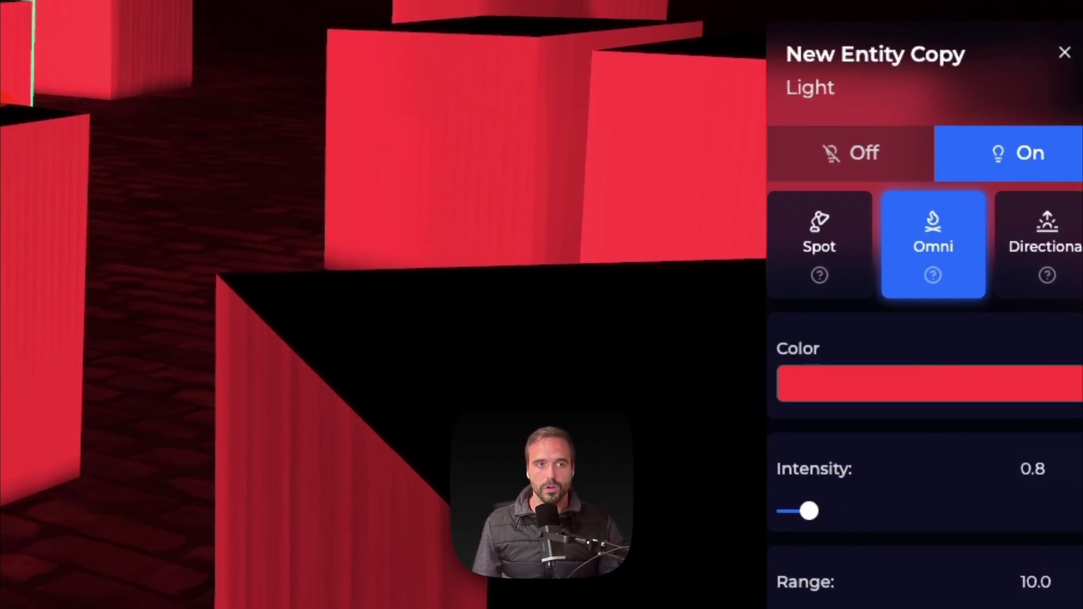
- Back in the game, raise the intensity of the selected cube's Omni light
left_click_drag(881, 516, 943, 522)
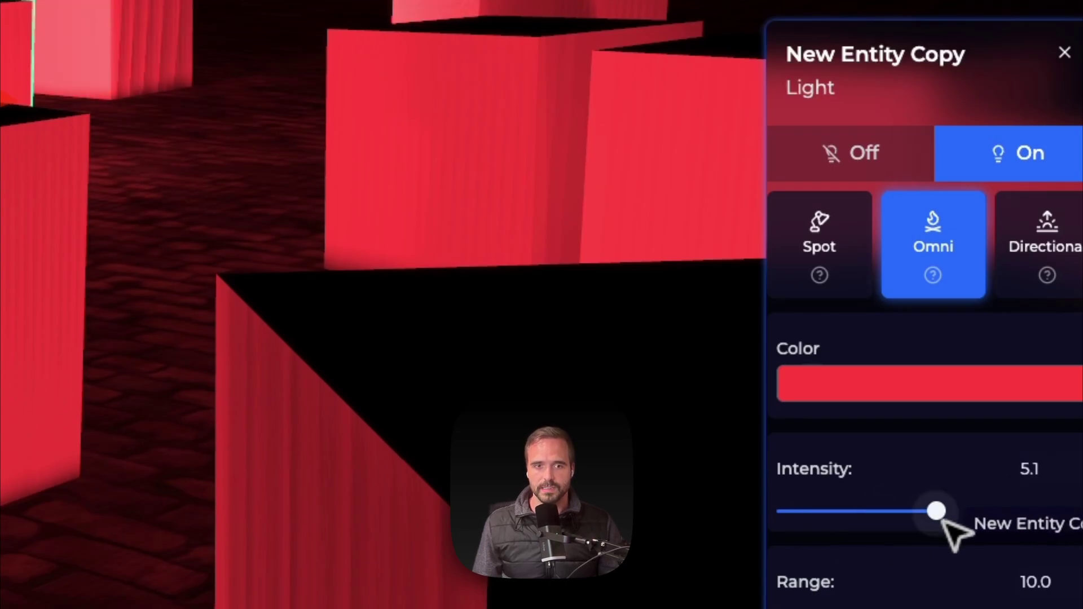
left_click_drag(1058, 518, 969, 514)
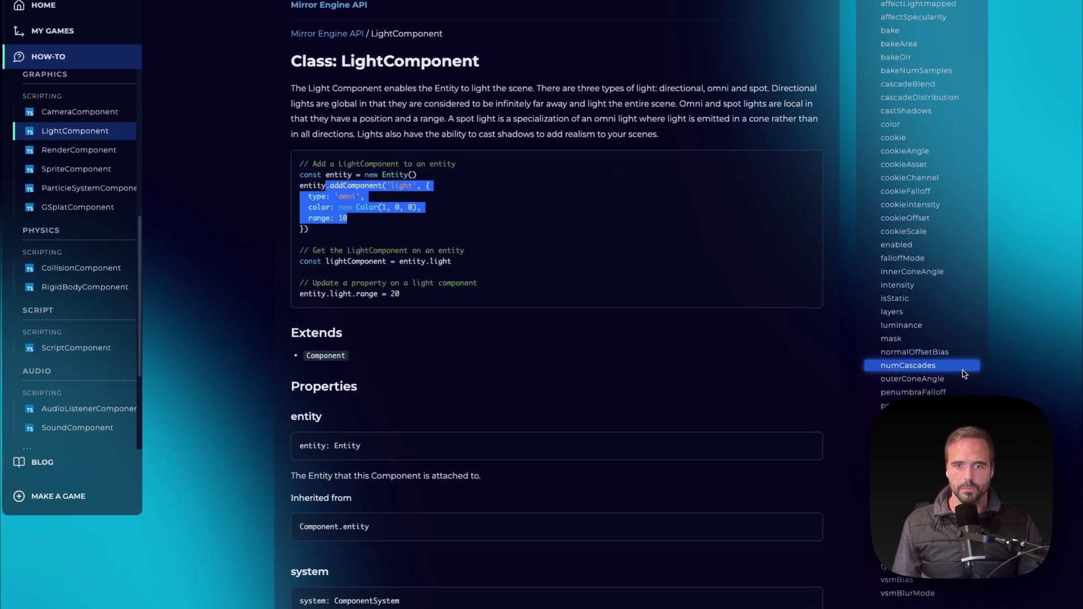
- Return to the LightComponent reference and look through the rest of its property list
scroll(941, 377, "down", 3)
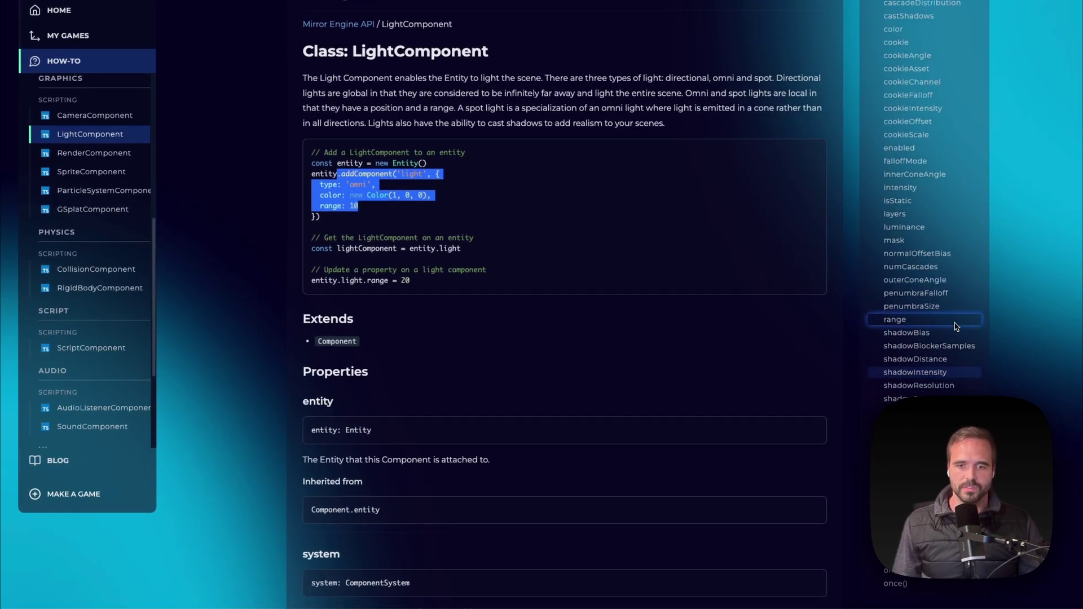
scroll(931, 209, "up", 7)
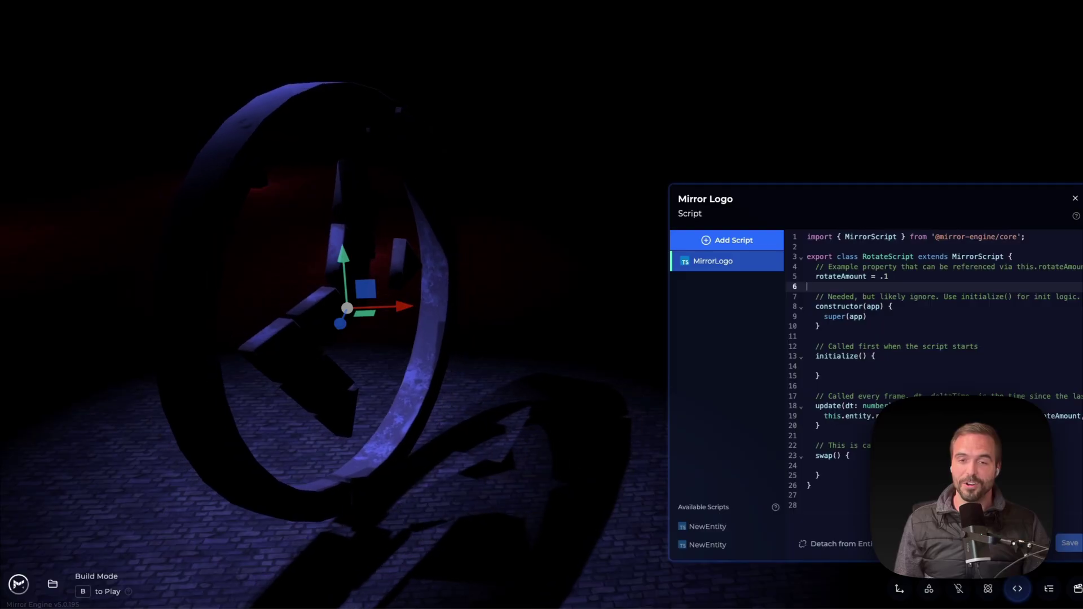
- Examine the Mirror Logo script's import line and read the API Similarities section of the Scripting guide
left_click(904, 237)
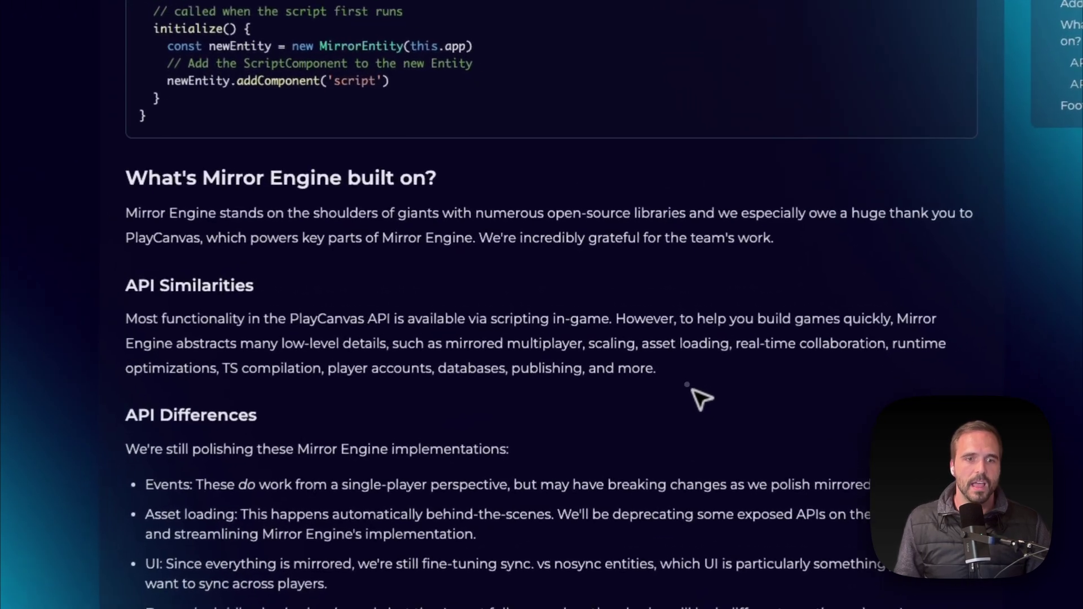
left_click_drag(635, 331, 501, 318)
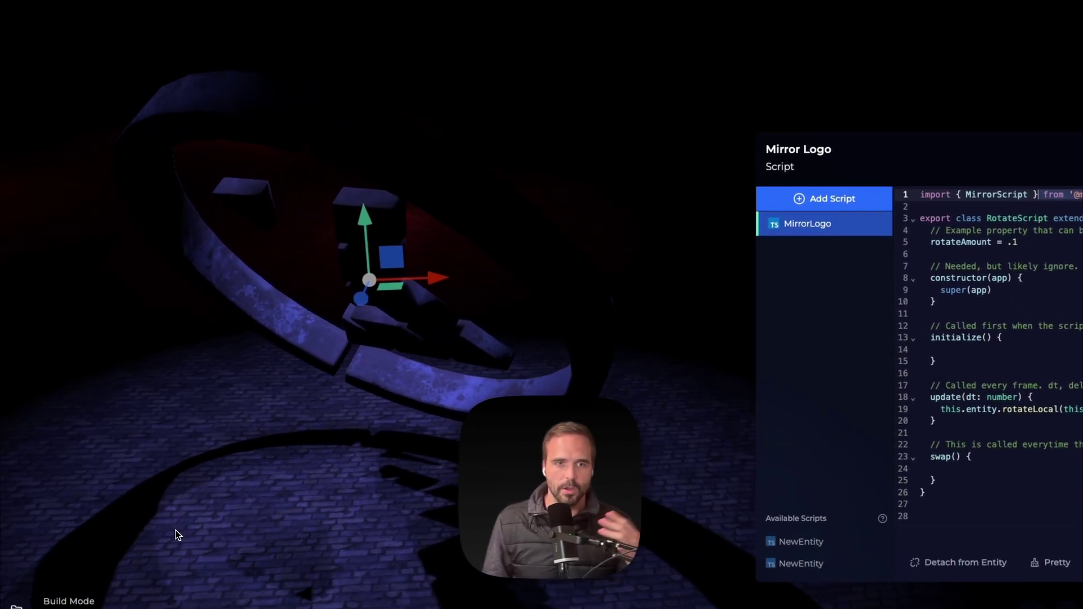
- Leave the Mirror Logo scene for a new empty game, create an entity on its floor and add a script to it
left_click(33, 598)
left_click(63, 547)
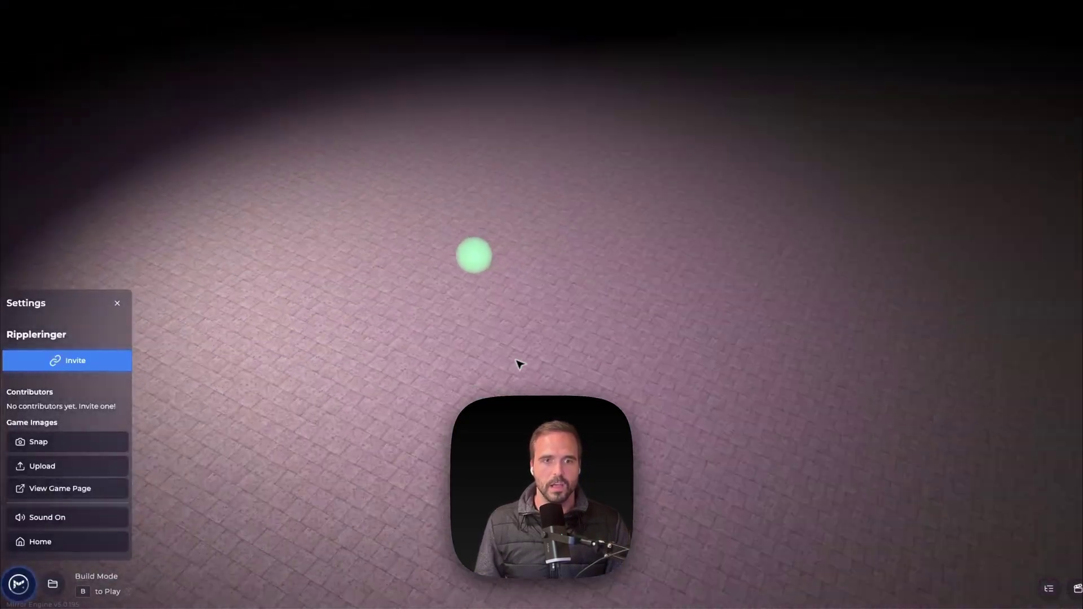
right_click(431, 378)
left_click(433, 340)
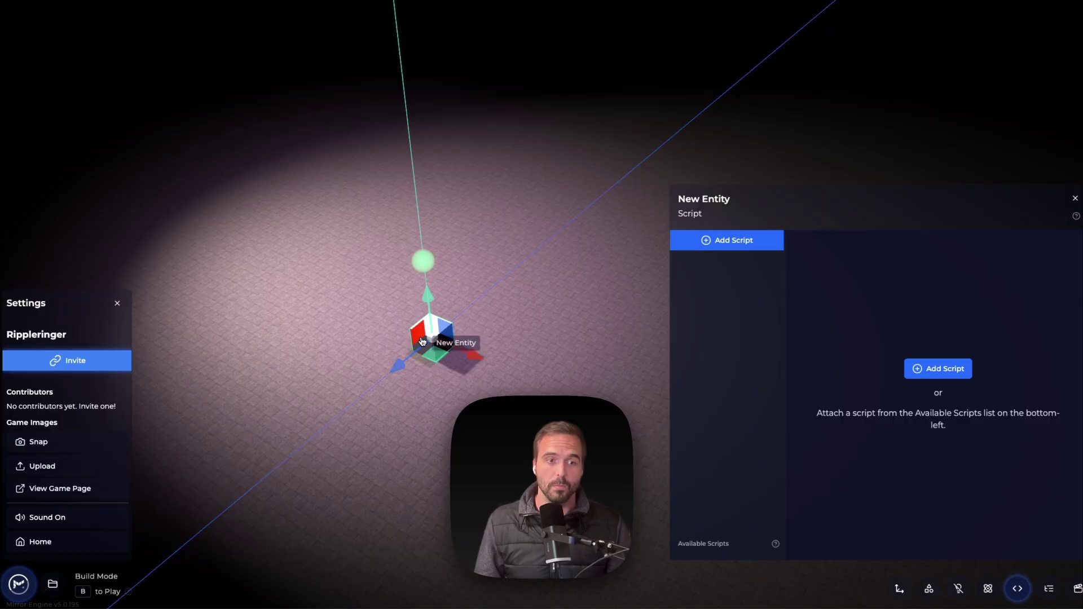
left_click(722, 244)
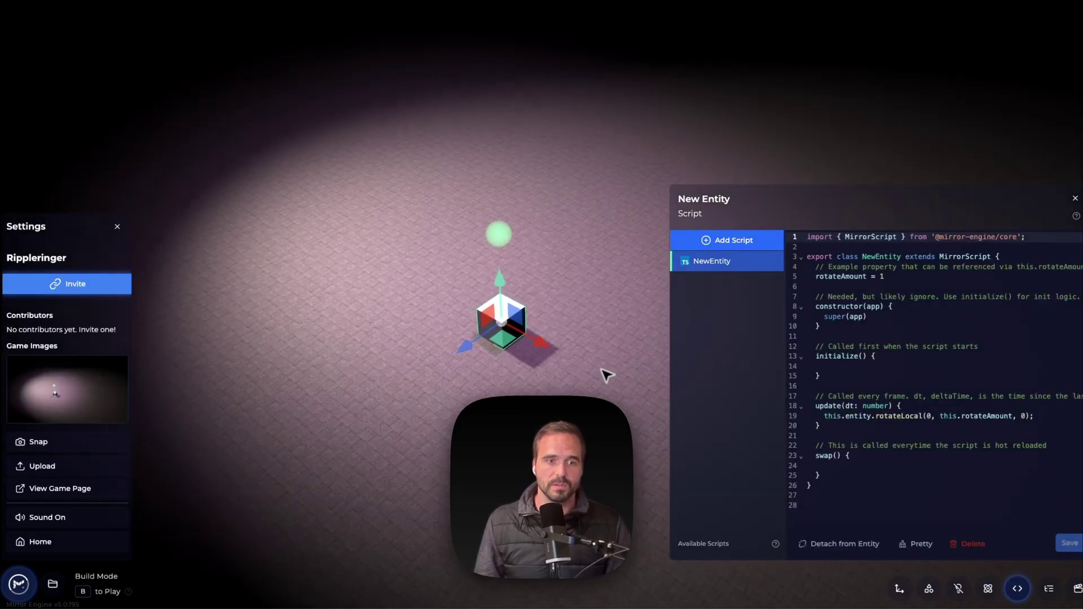
right_click_drag(601, 369, 602, 370)
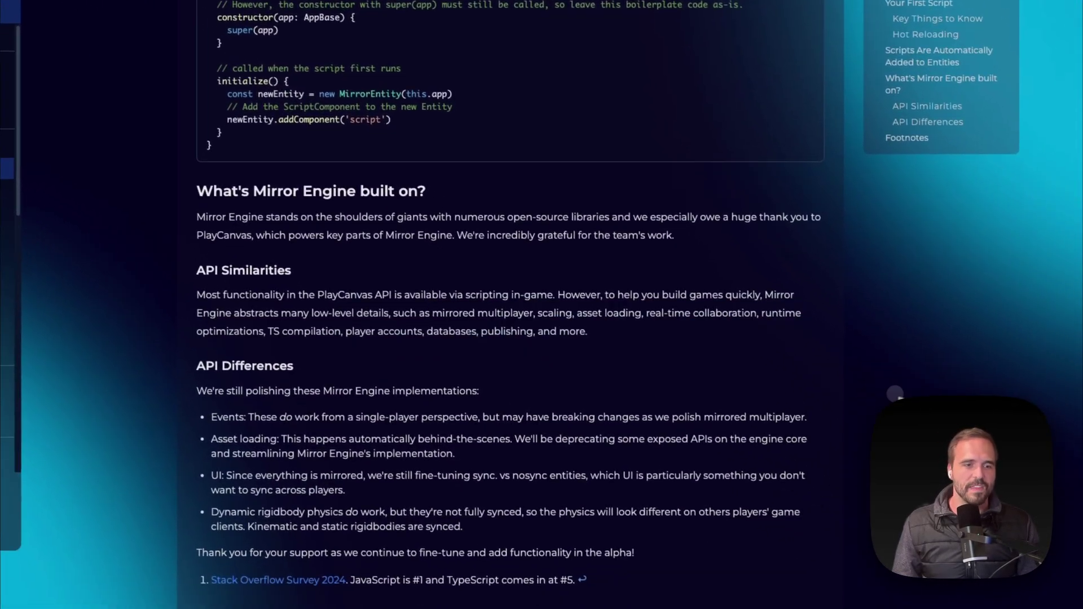
- Review the Scripting guide from the API Differences section back up to its introduction
scroll(833, 404, "up", 10)
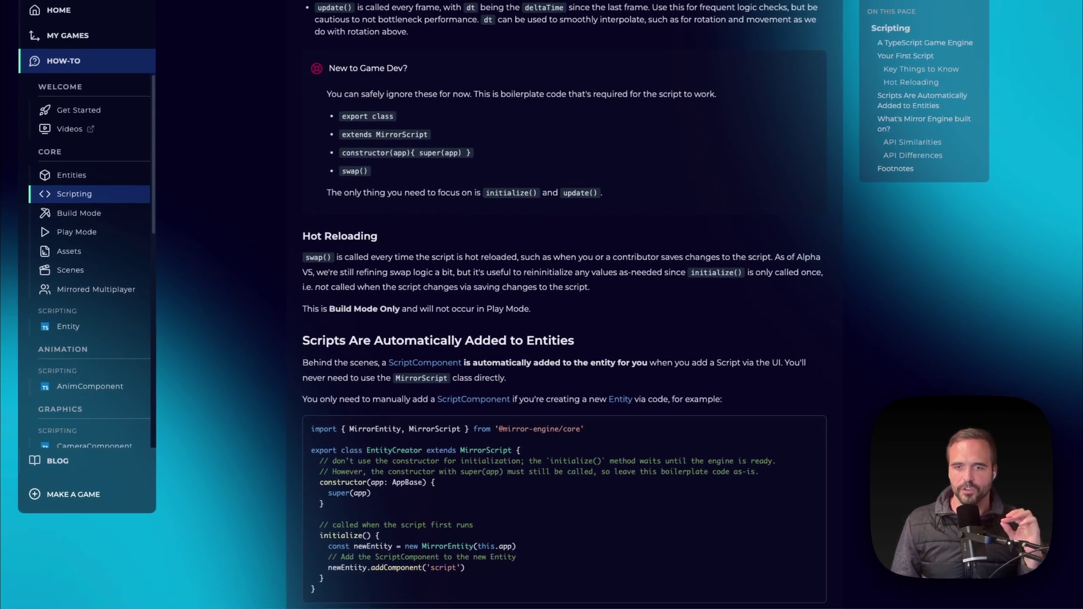
scroll(564, 338, "up", 15)
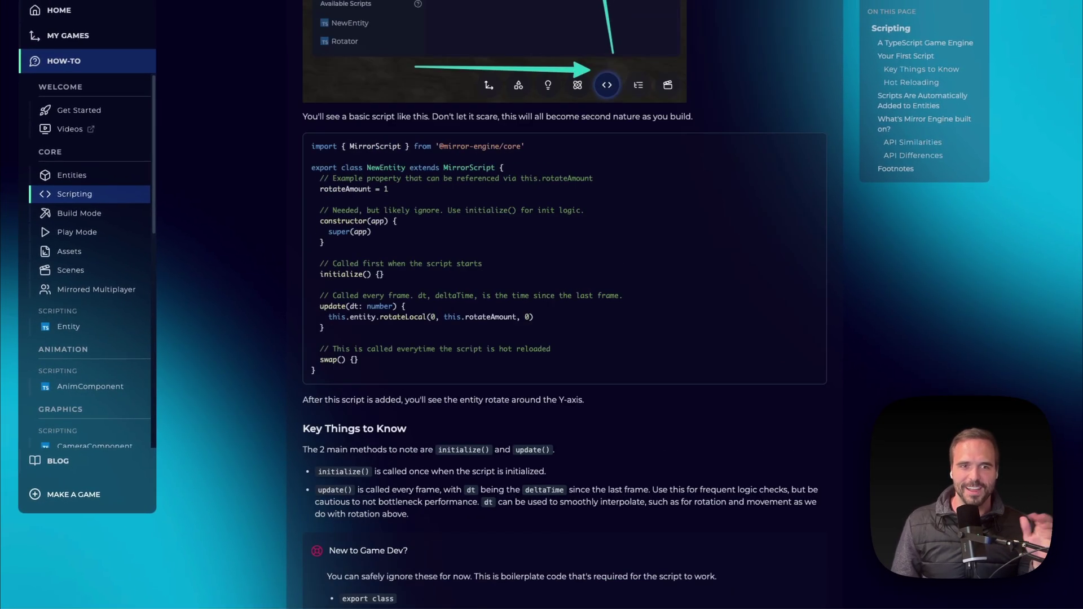
scroll(850, 398, "up", 2)
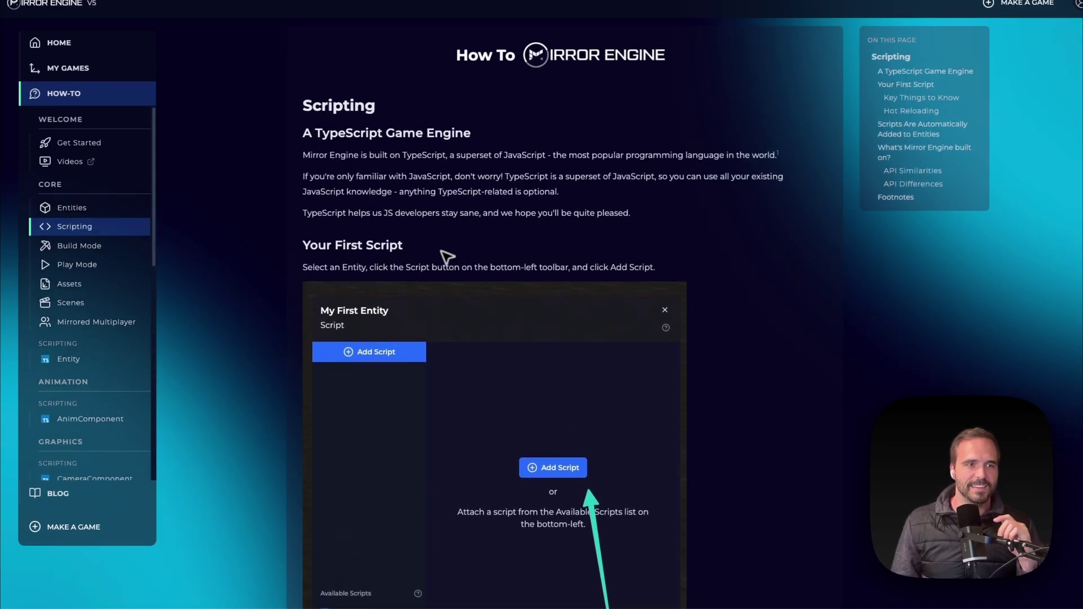